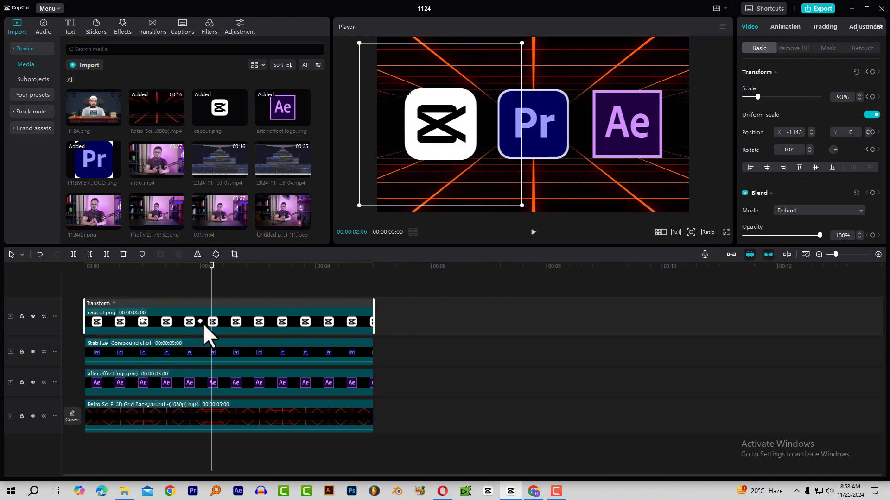
Put the playhead on the 2-second keyframe, scrub the logo's scale animation, and show the keyframe graph.
click(203, 323)
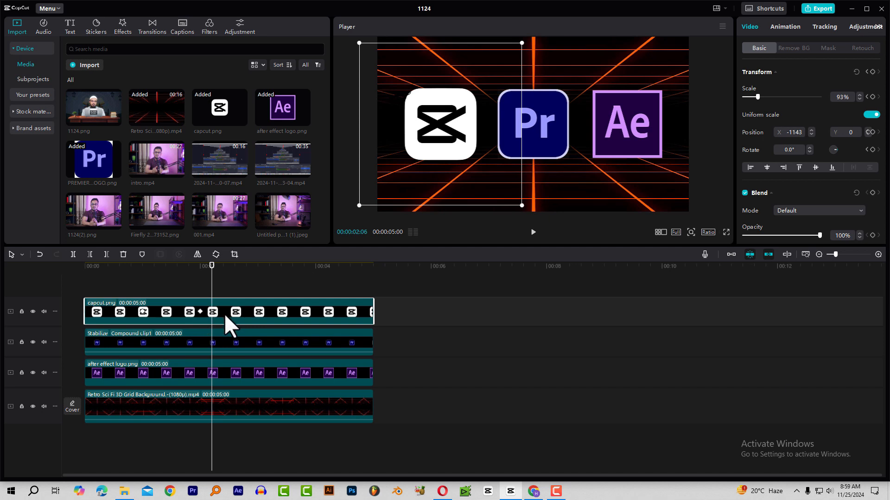
click(199, 270)
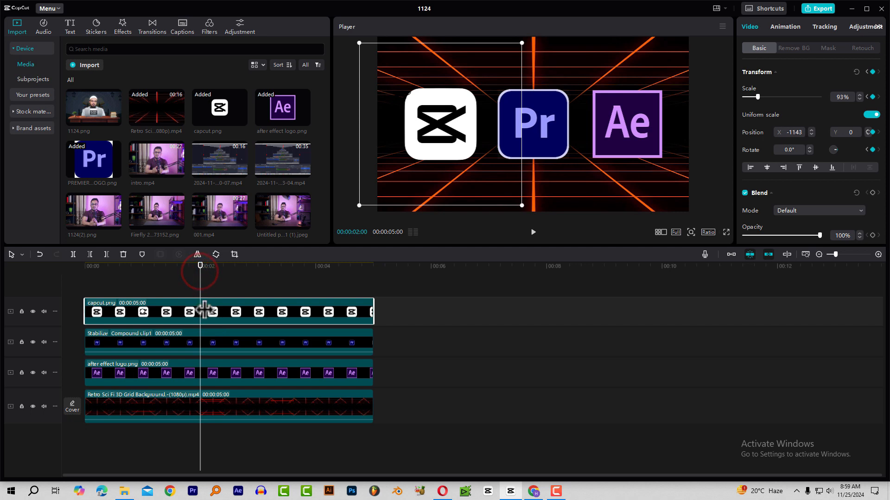
drag(182, 265, 168, 283)
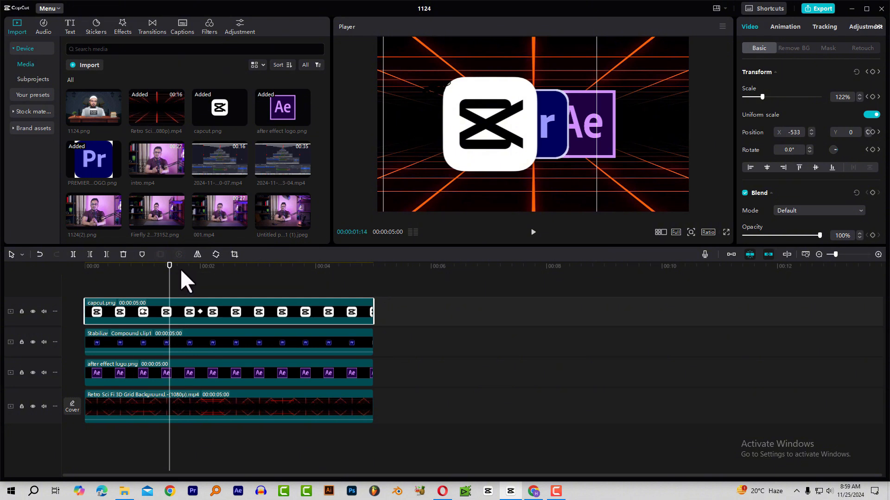
drag(180, 268, 203, 278)
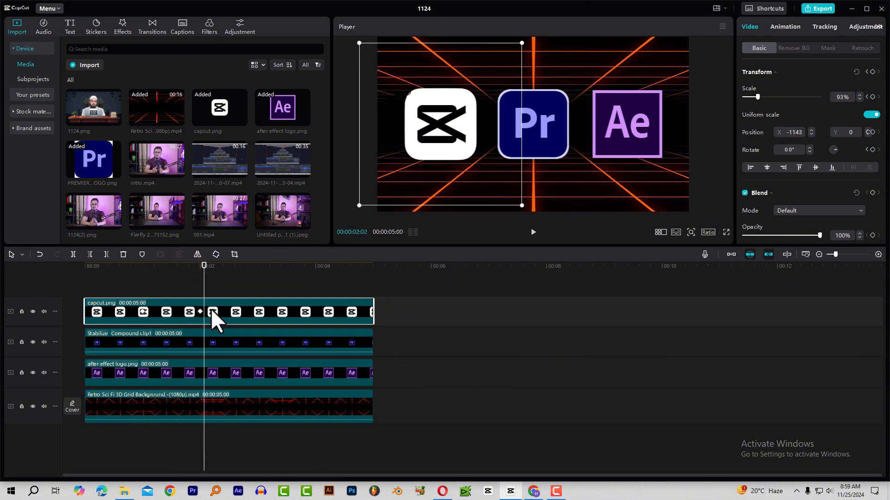
key(alt+k)
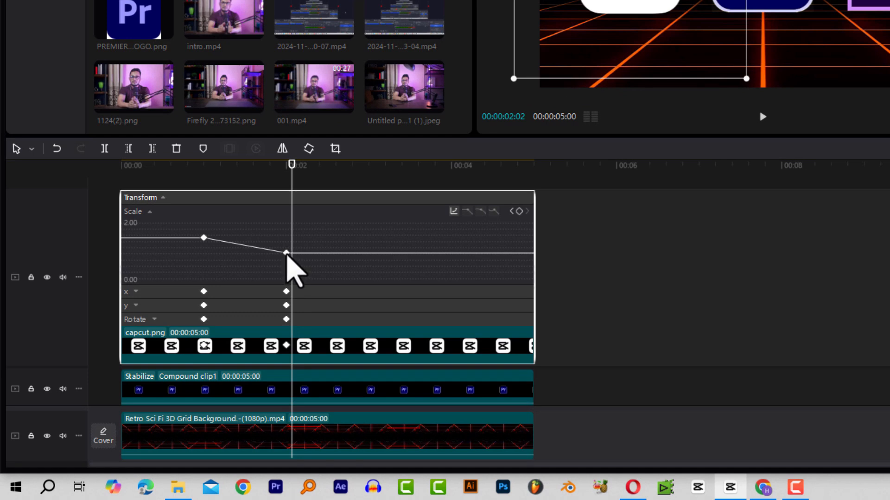
Select the logo's Scale keyframe at 00:00:02:00 and bring up its preset easing curves.
click(286, 253)
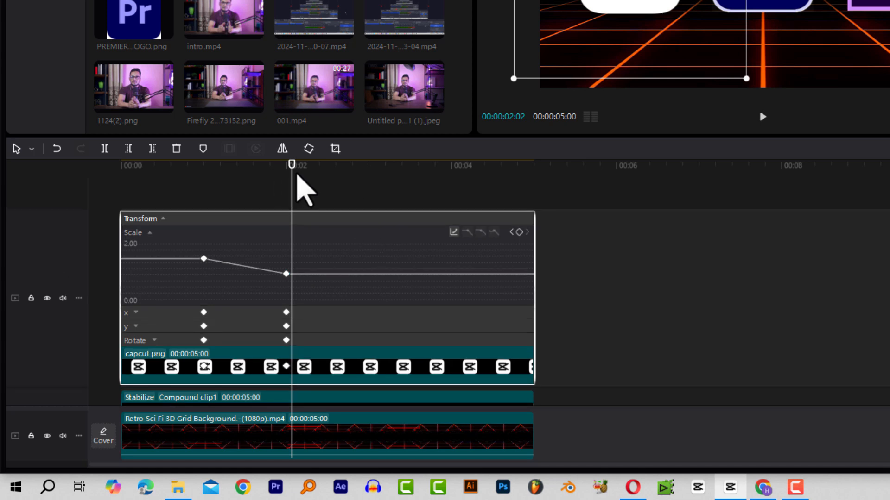
click(289, 167)
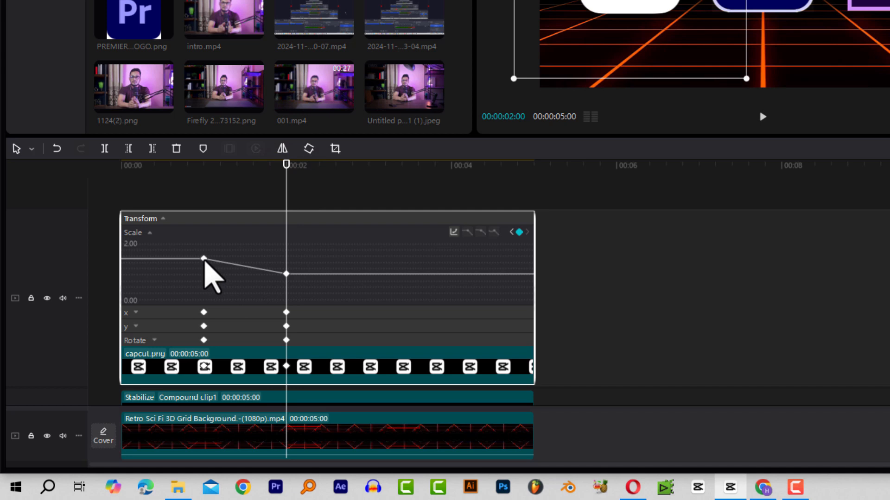
click(286, 274)
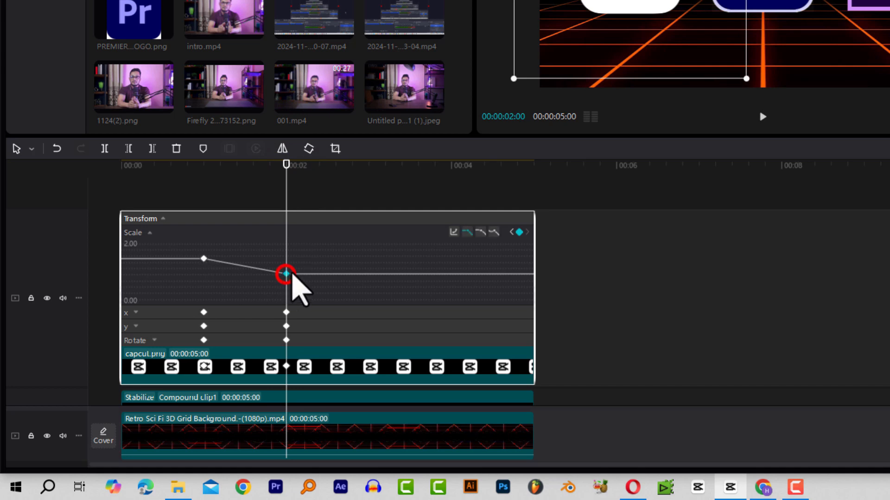
click(454, 232)
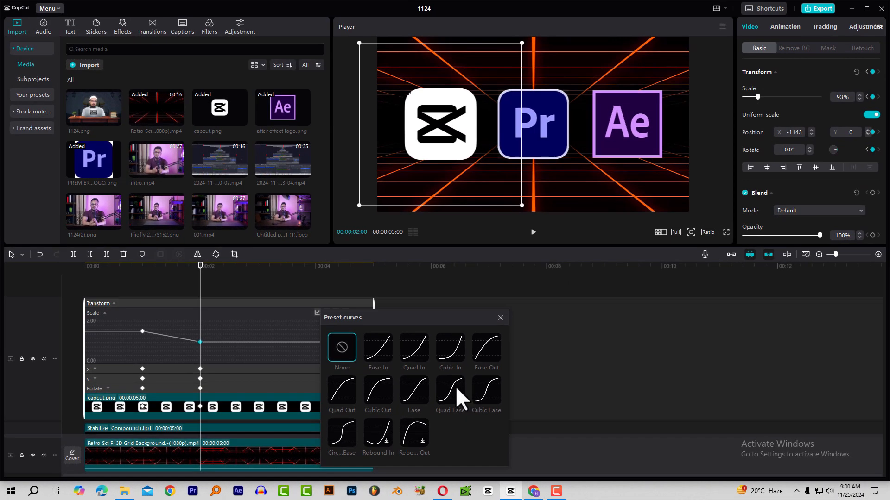
Apply the Quad Ease curve to the logo's Scale, x and y keyframes at 2 seconds.
click(640, 343)
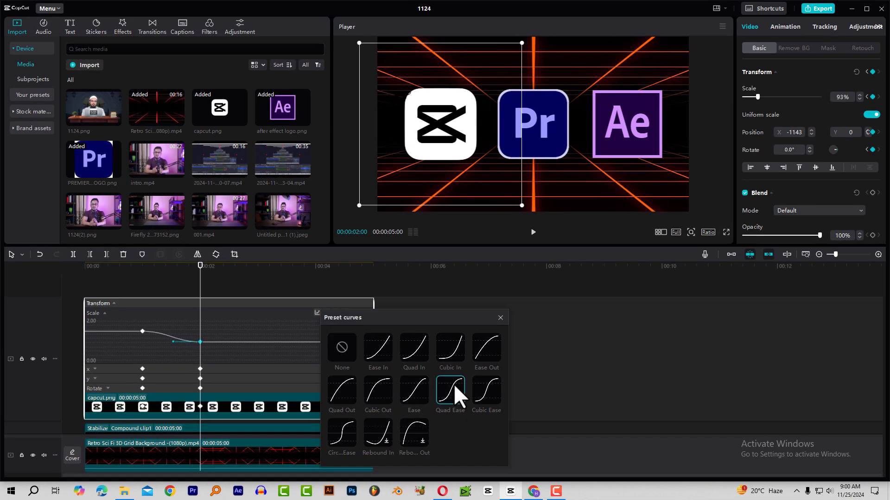
click(501, 317)
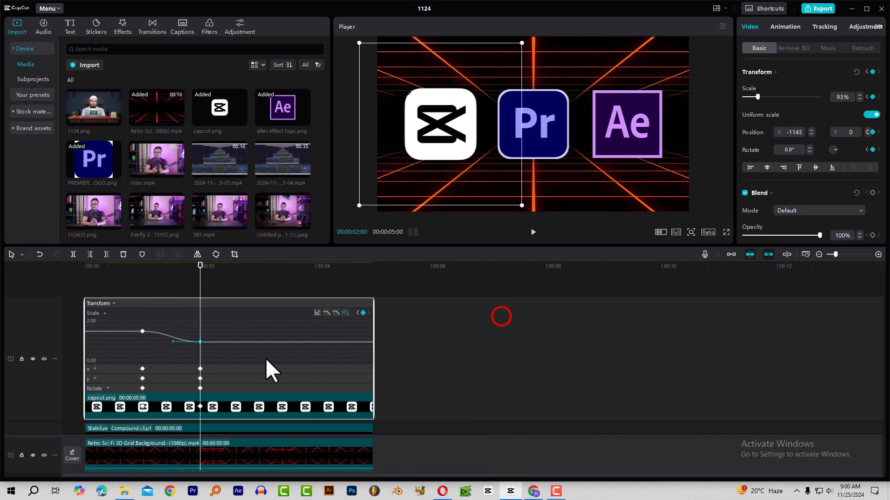
click(200, 369)
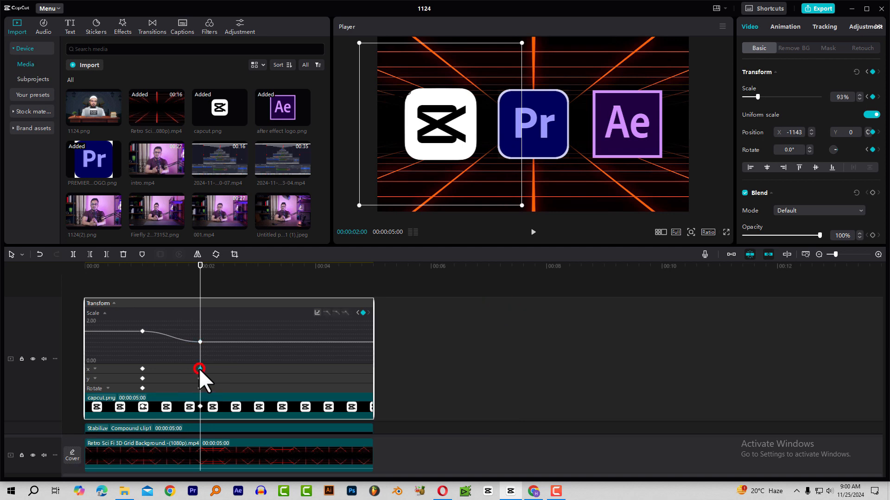
click(317, 312)
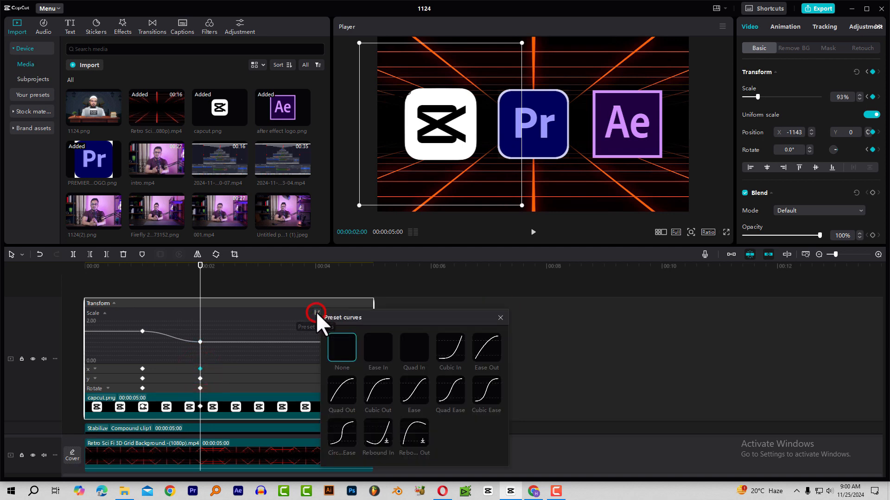
click(447, 388)
click(500, 319)
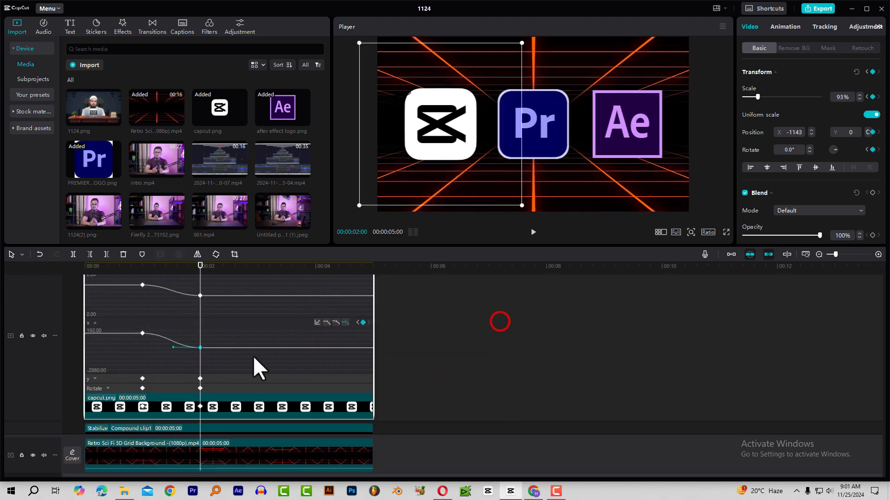
click(199, 378)
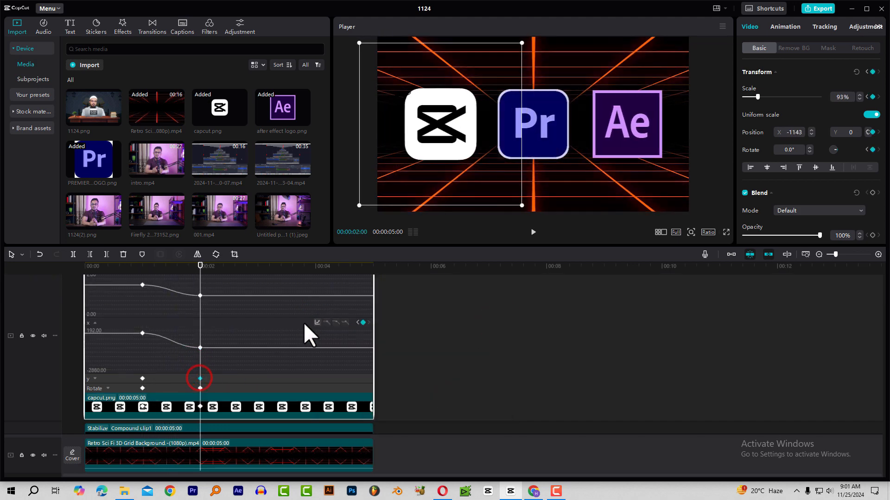
click(317, 322)
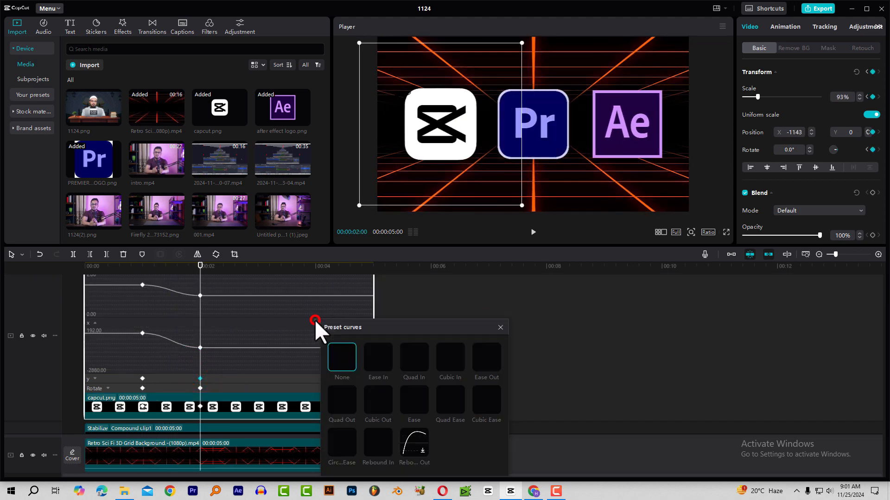
click(457, 401)
click(499, 328)
scroll(162, 278, up, 2)
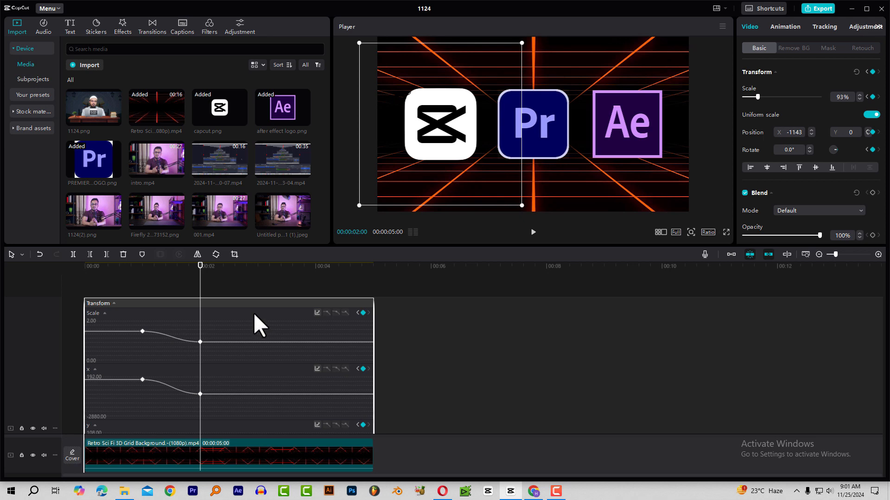
Undo the last easing change, then reopen the keyframe graph for the capcut.png clip's keyframe.
key(ctrl+z)
key(ctrl+z)
key(ctrl+z)
key(alt+k)
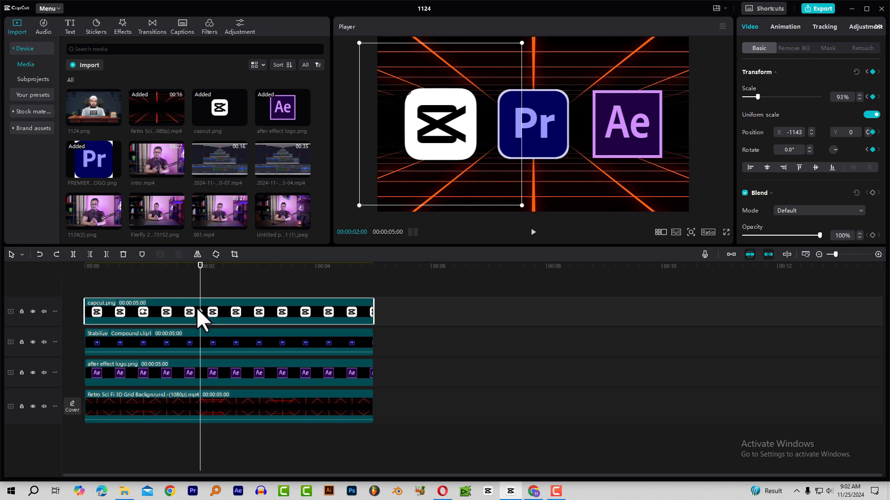
click(218, 307)
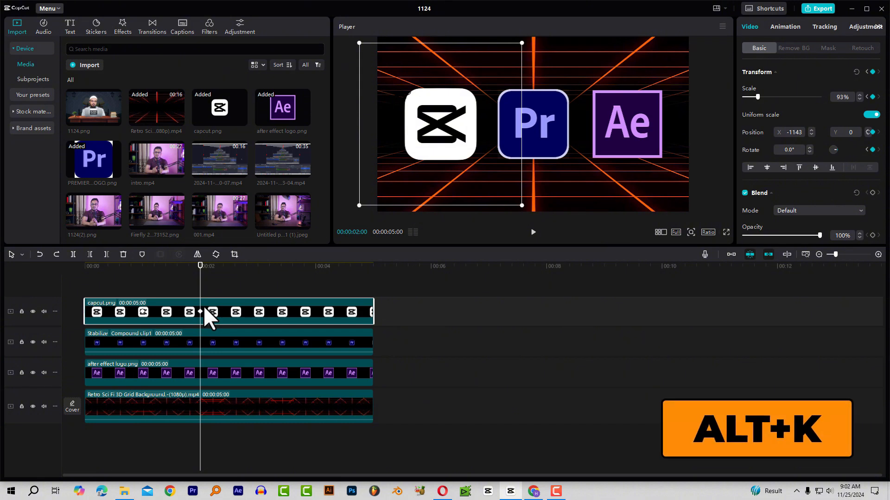
key(alt+k)
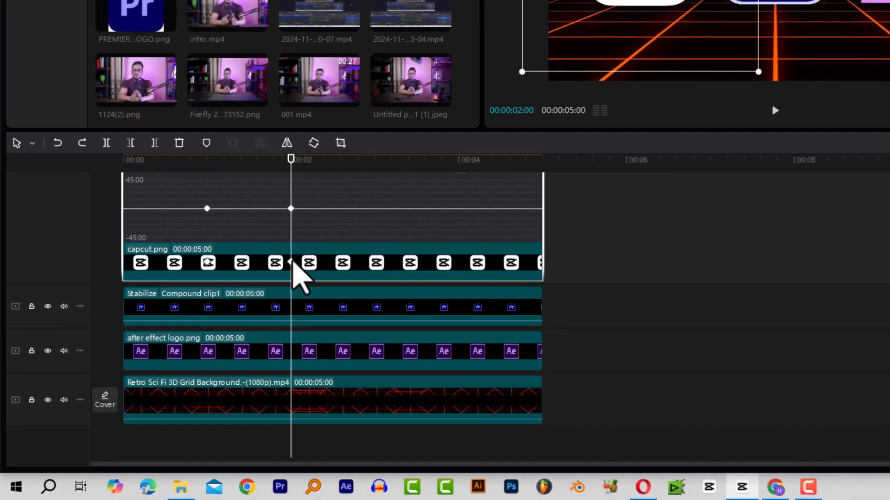
Give the logo's 2-second keyframe a Quad Ease curve, then collapse the Transform graph.
click(222, 319)
click(296, 258)
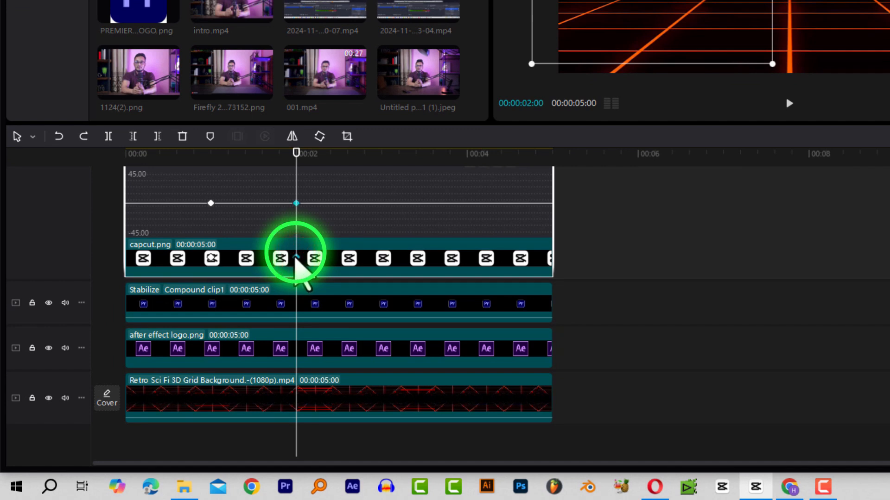
right_click(296, 258)
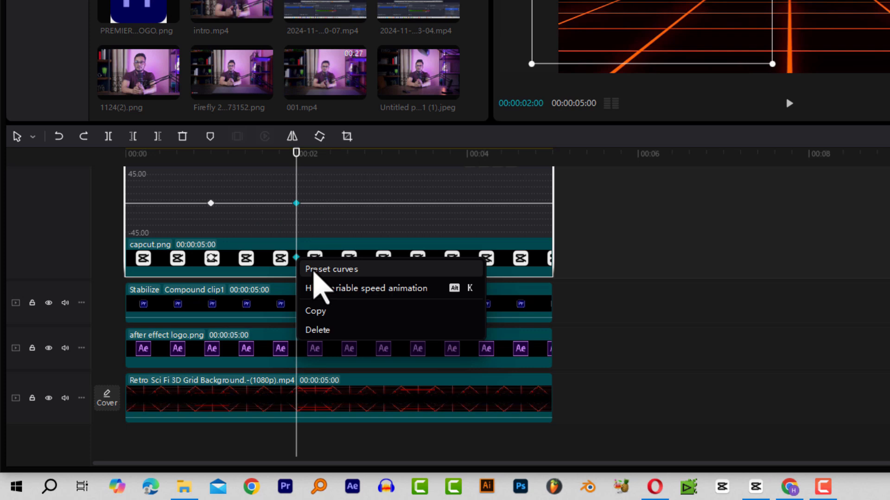
click(350, 271)
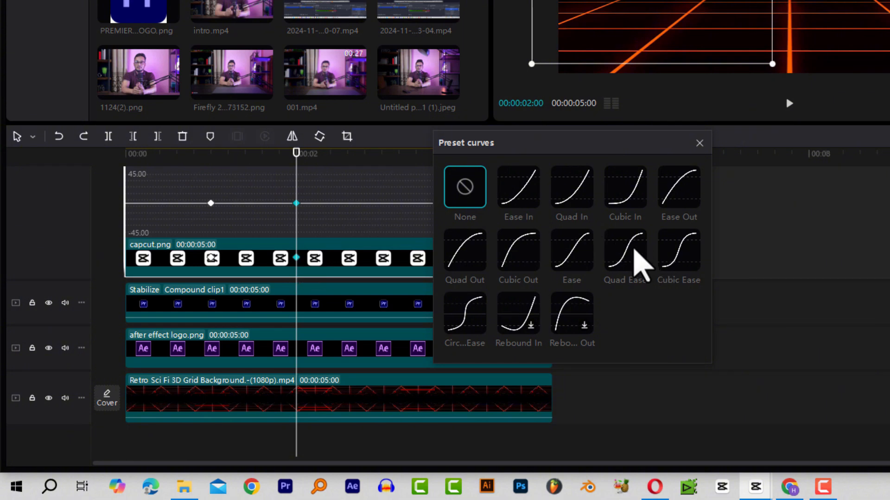
click(631, 250)
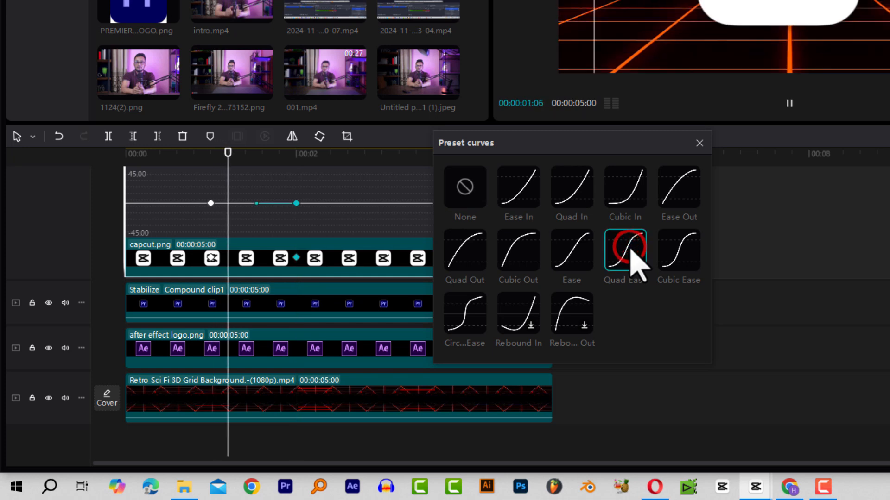
click(698, 144)
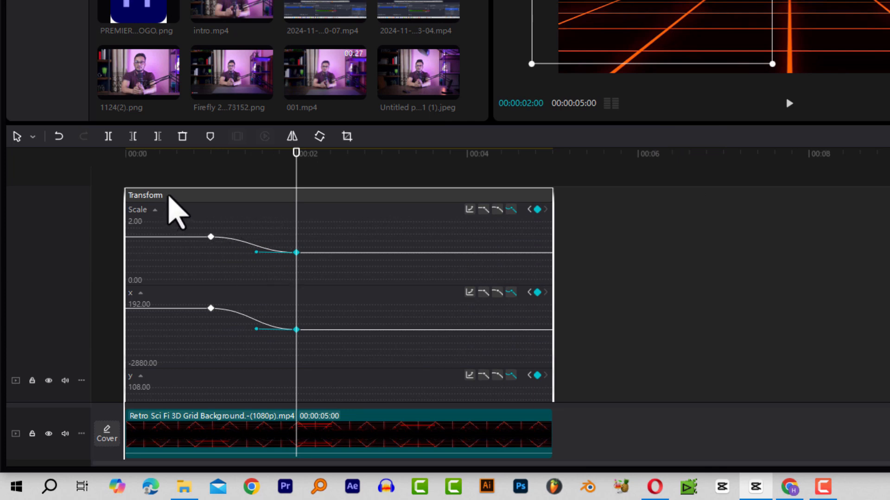
click(168, 195)
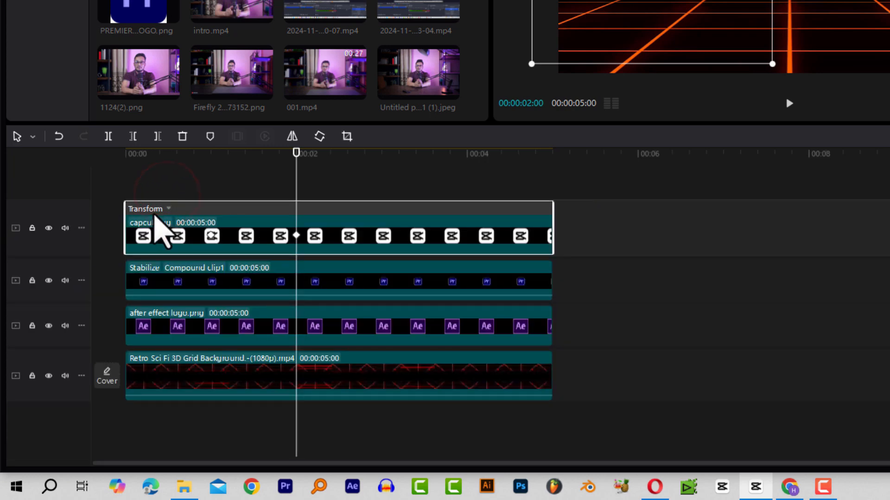
Remove the easing curve from the 1-second keyframe and play back the logo animation.
click(211, 236)
right_click(211, 237)
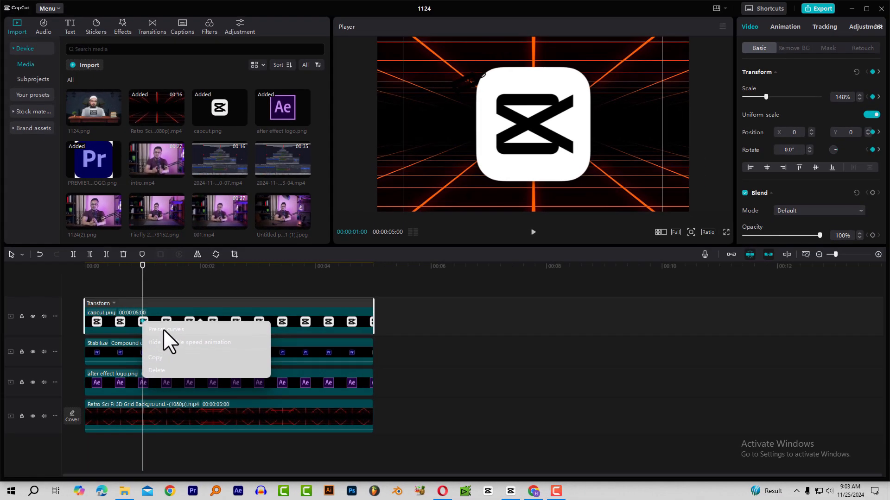
click(164, 329)
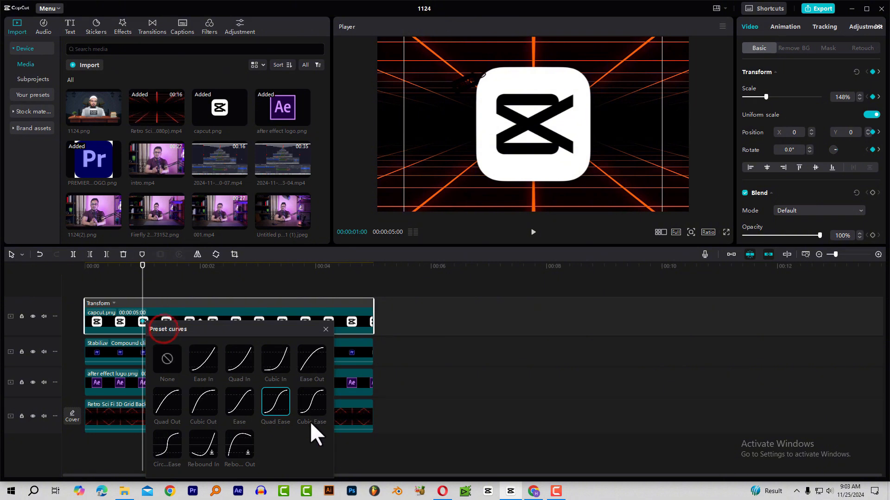
click(166, 357)
click(320, 327)
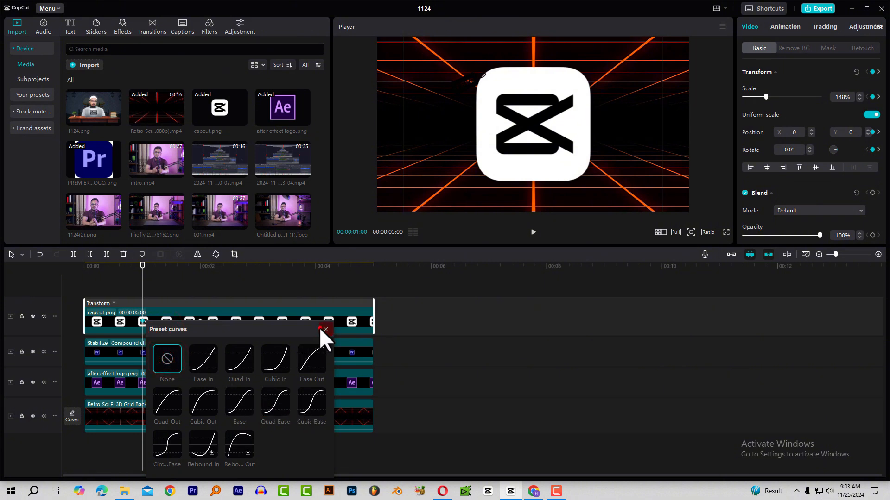
key(space)
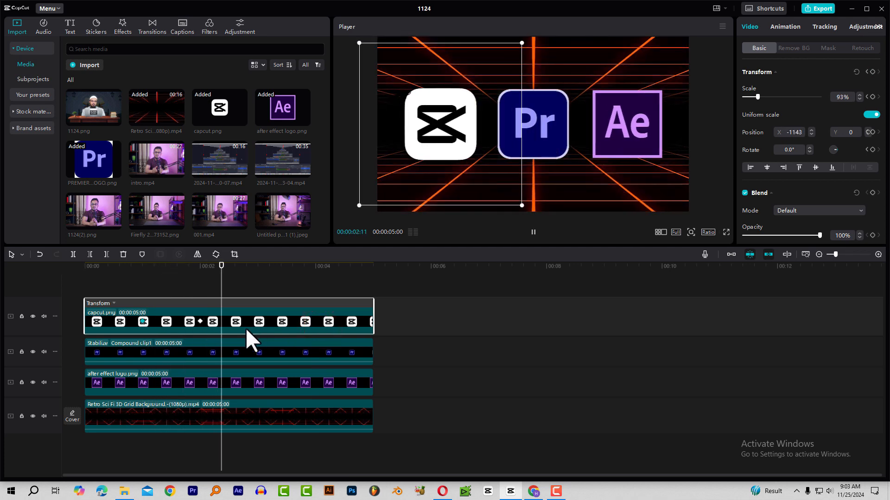
key(space)
Set Quad Ease on the capcut.png clip's 2-second keyframe from the timeline lane.
right_click(199, 321)
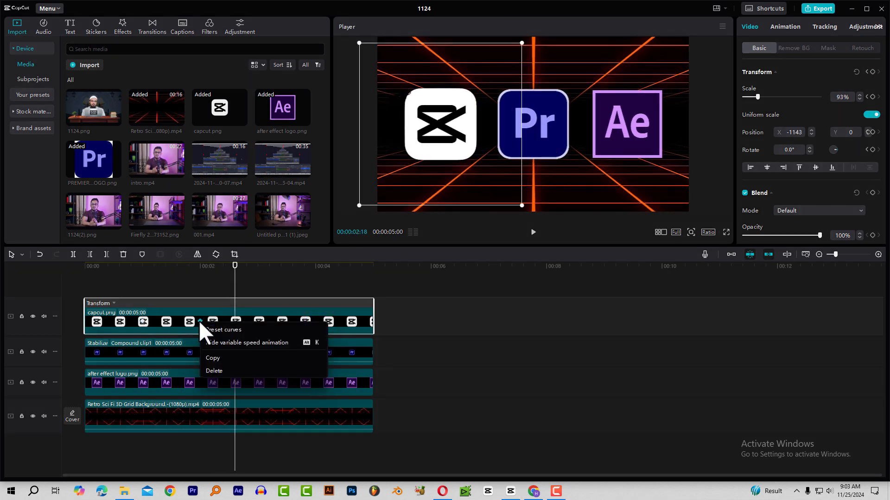
click(206, 329)
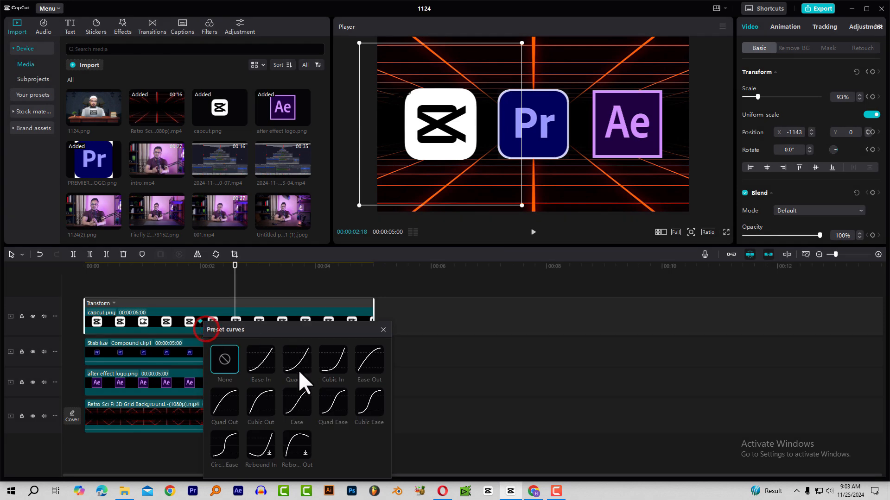
click(338, 401)
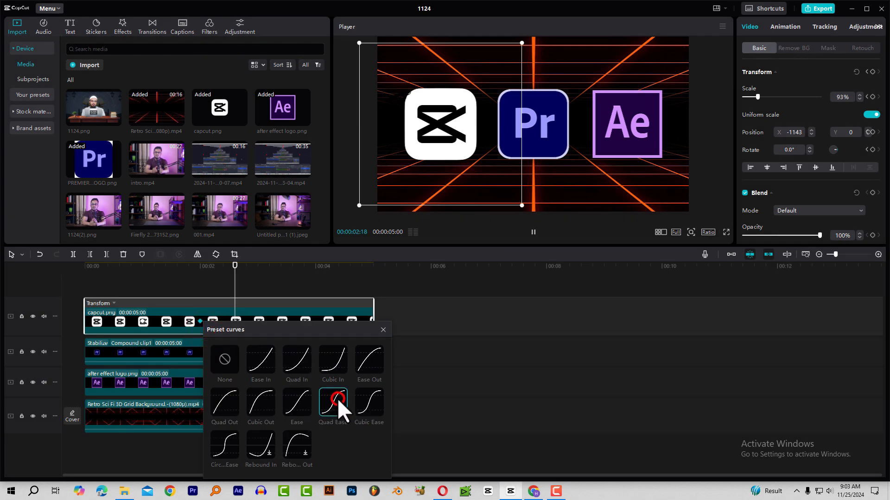
click(382, 329)
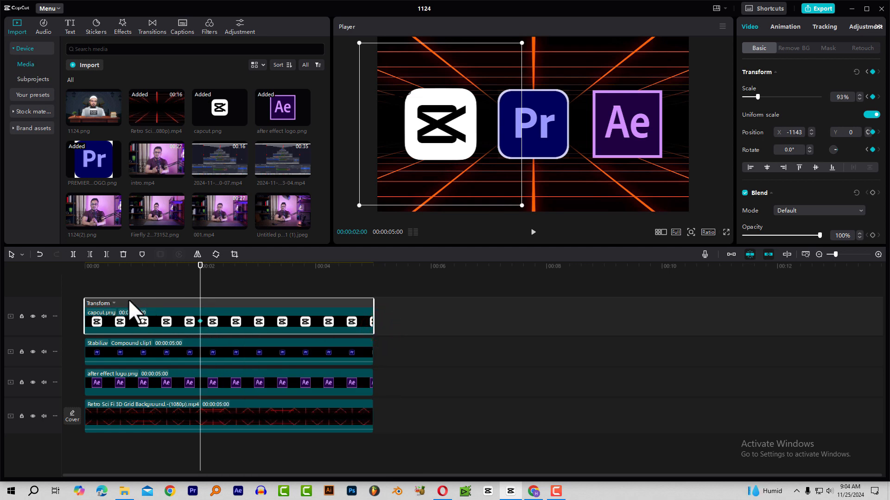
Toggle the keyframe graphs and review the clip's easing curves without changing them.
right_click(199, 320)
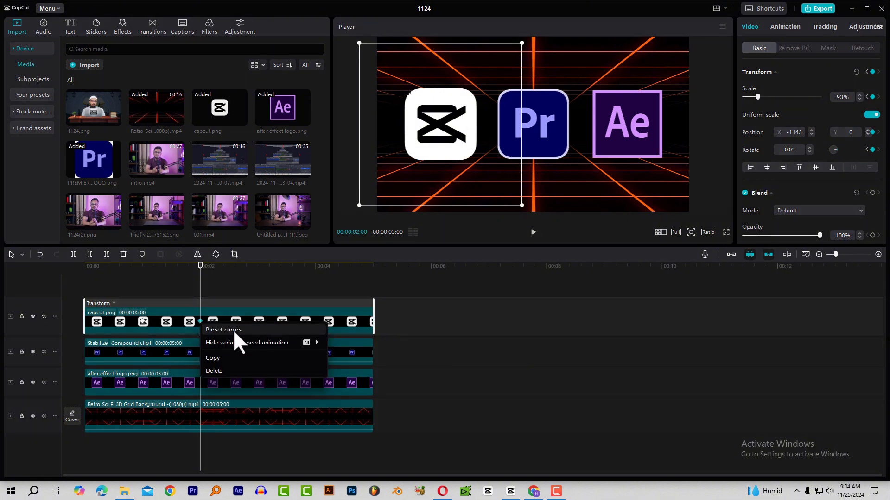
click(226, 320)
key(alt+k)
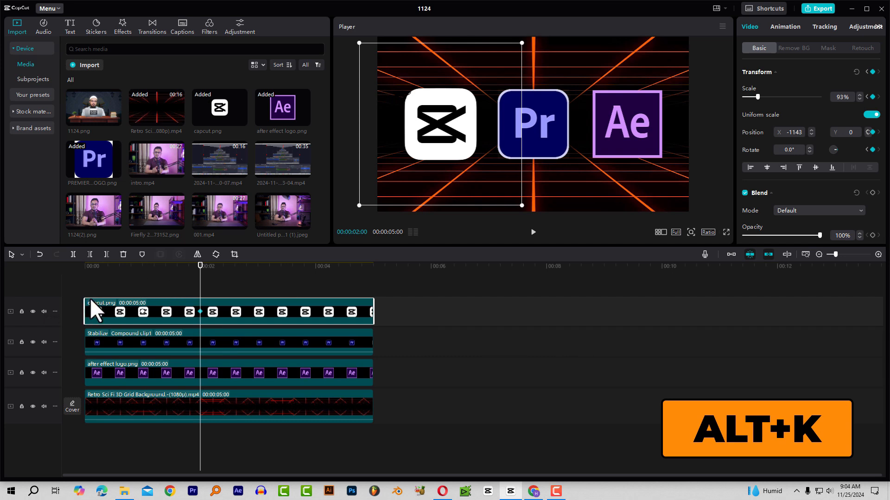
right_click(200, 313)
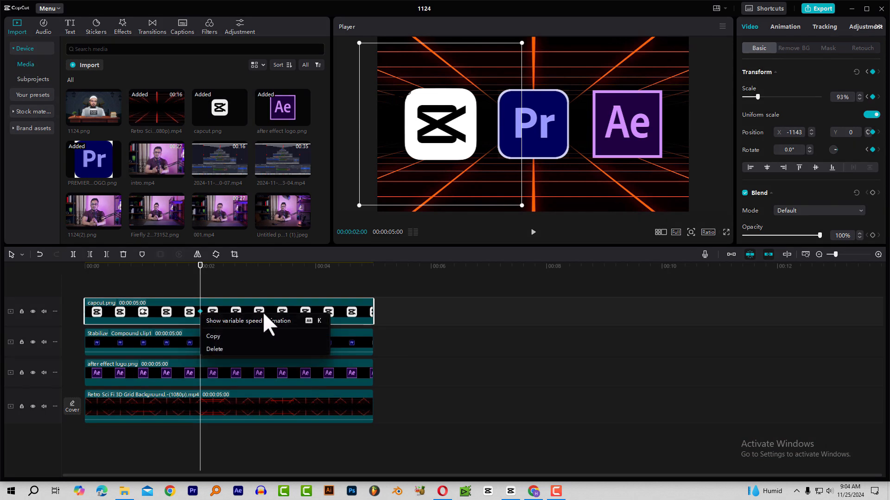
click(212, 311)
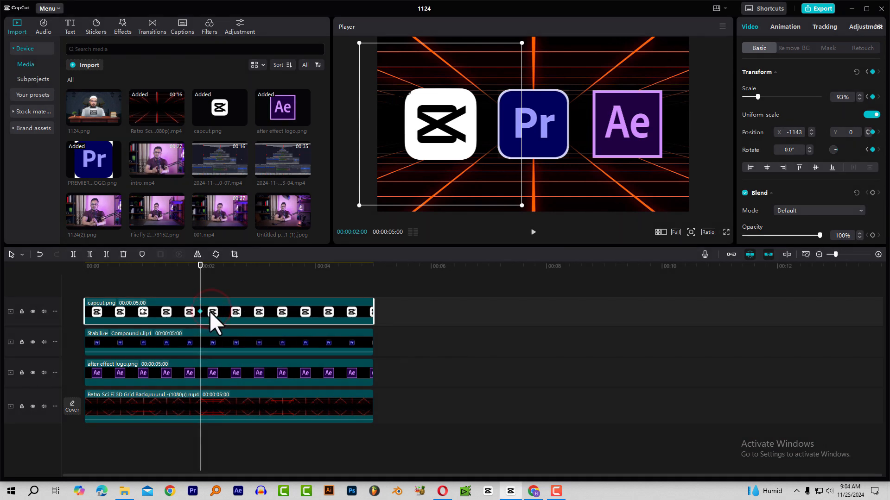
key(alt+k)
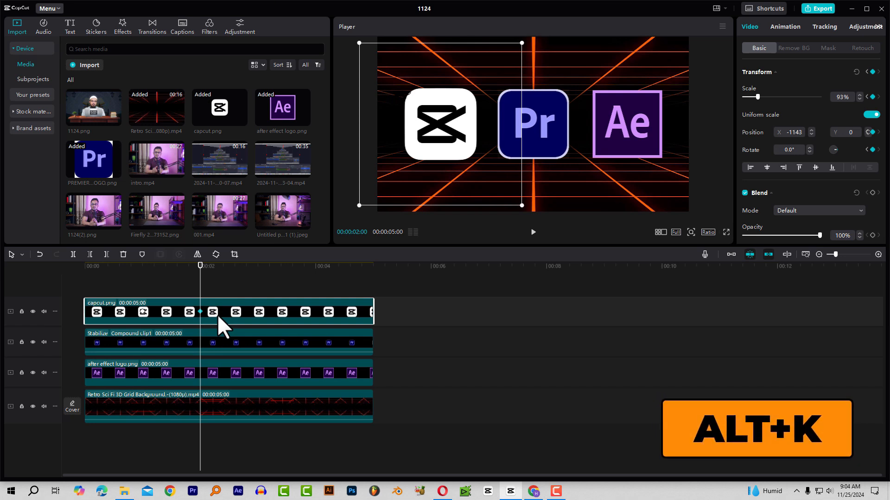
scroll(186, 331, down, 1)
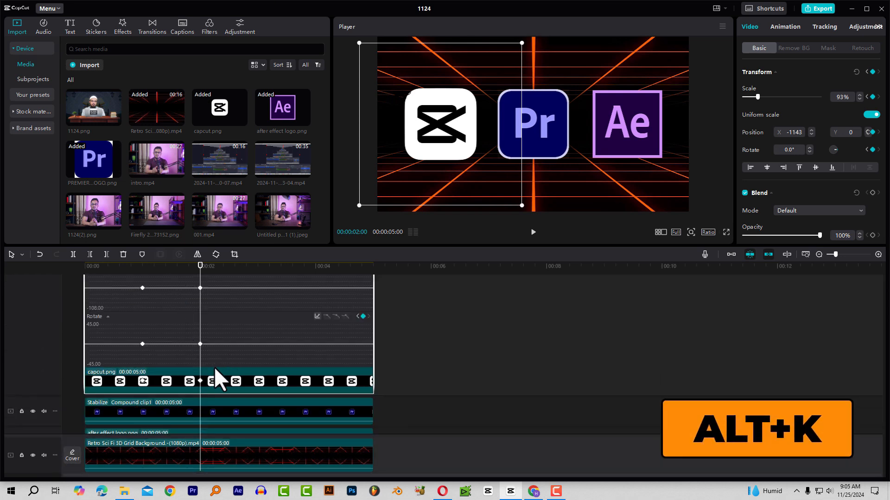
scroll(173, 318, up, 2)
scroll(155, 323, up, 1)
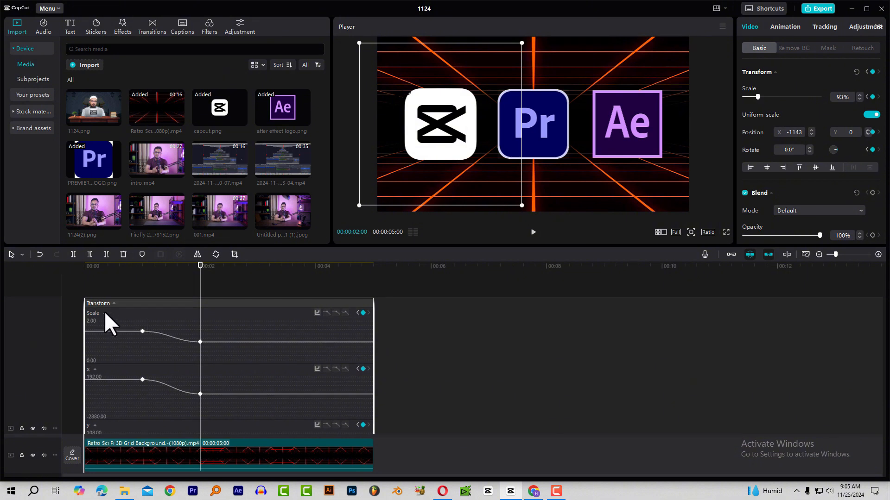
click(114, 302)
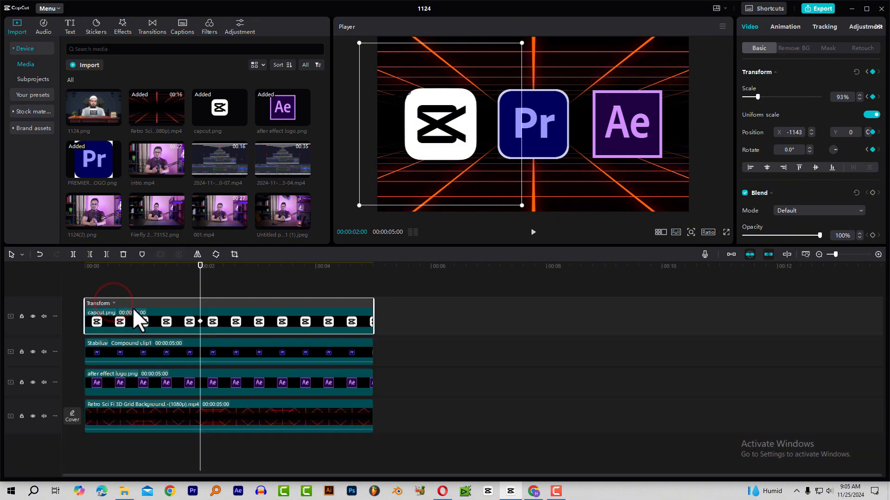
right_click(199, 320)
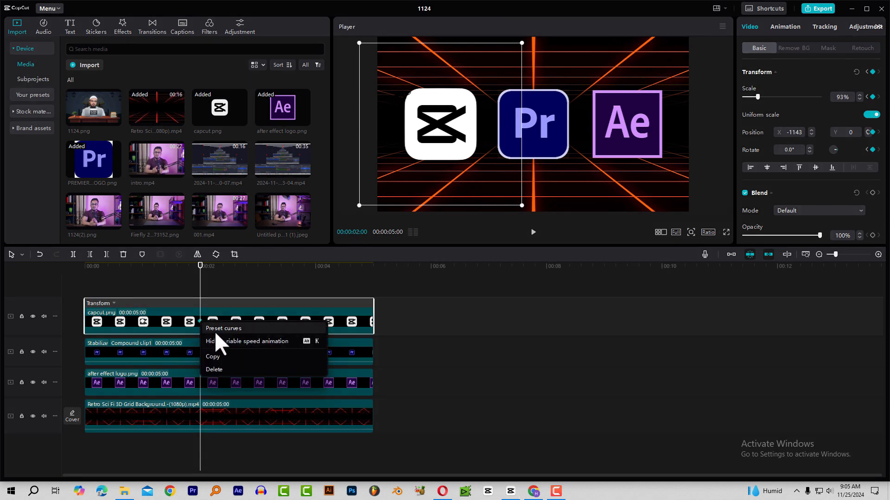
click(216, 329)
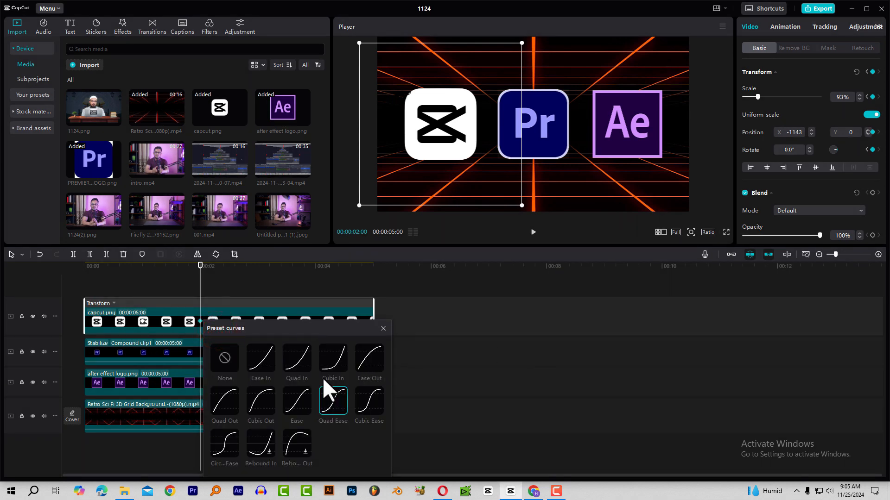
click(383, 329)
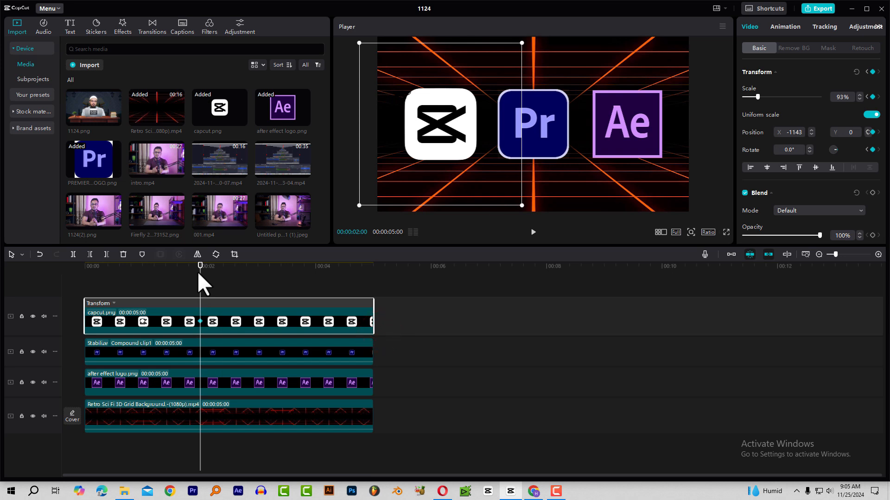
Scrub from the first keyframe at 00:00:01:00 to preview the logo's motion.
click(139, 268)
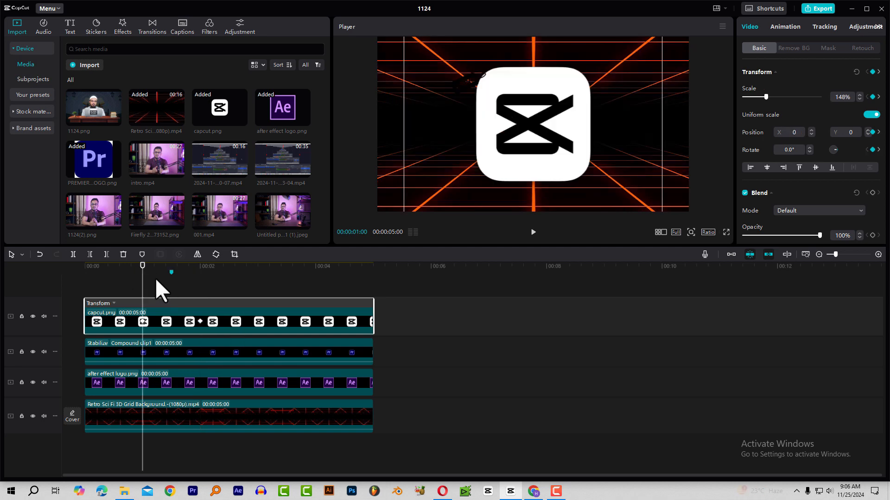
drag(139, 266, 162, 278)
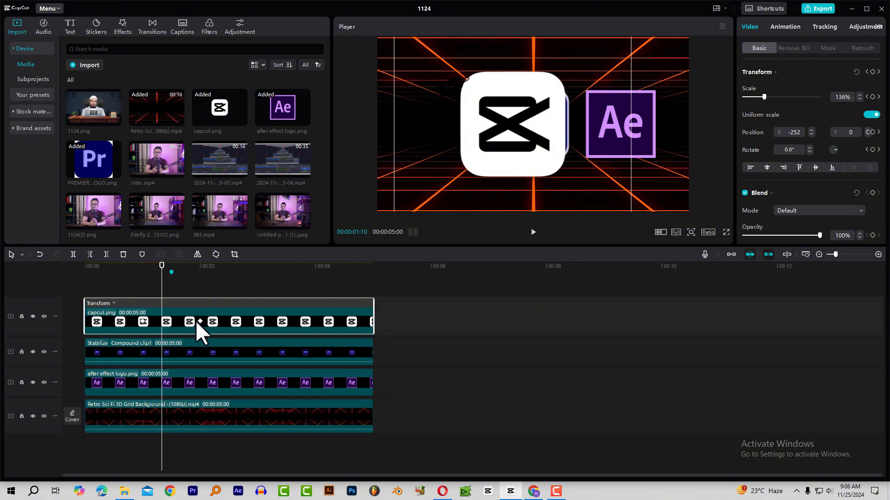
click(141, 267)
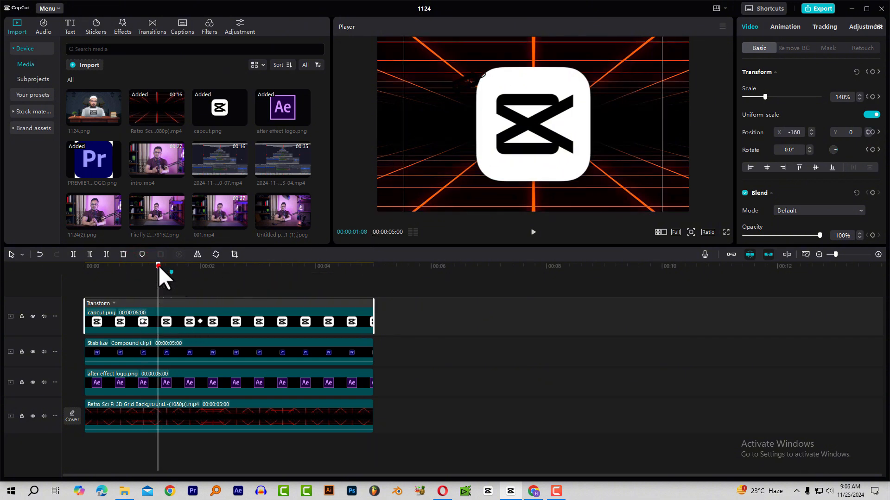
drag(158, 266, 199, 276)
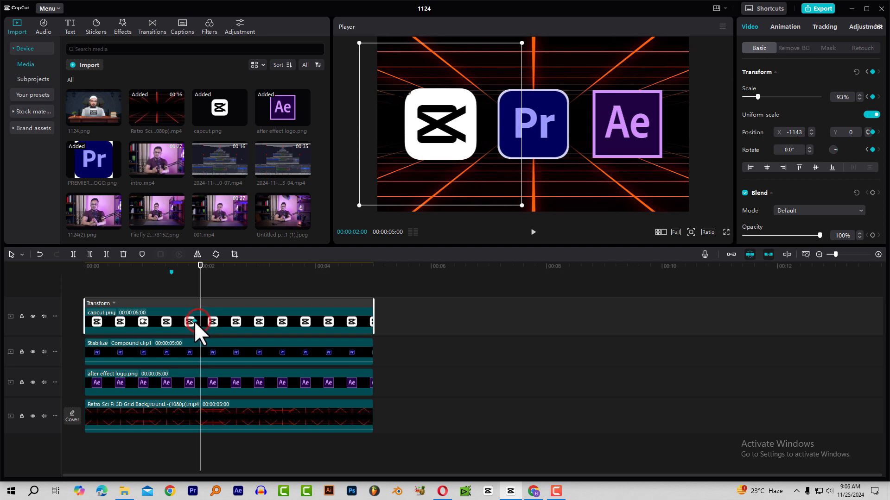
Drag the second keyframe from 00:00:02:00 to 00:00:01:15 and play back the animation.
click(174, 265)
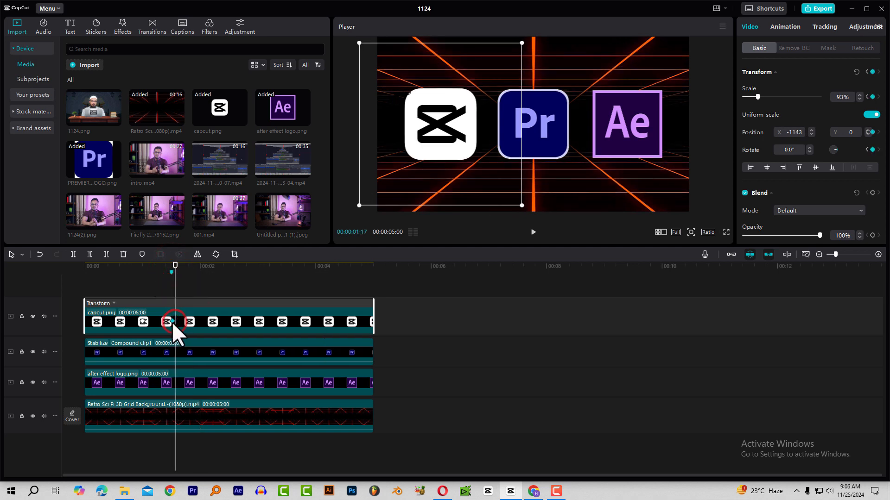
drag(175, 267, 141, 288)
key(space)
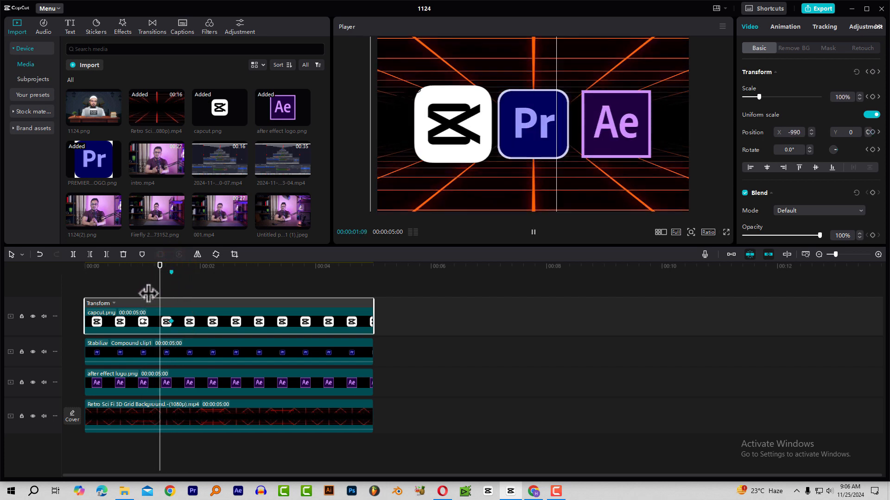
click(142, 270)
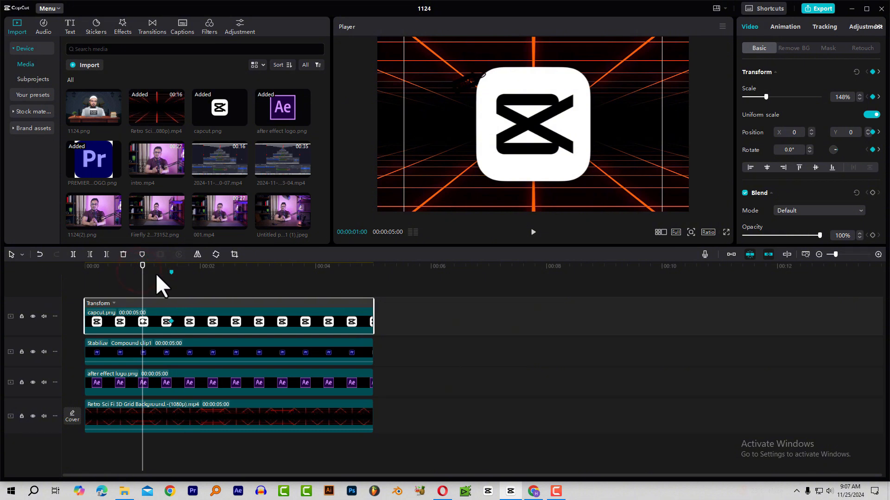
click(170, 321)
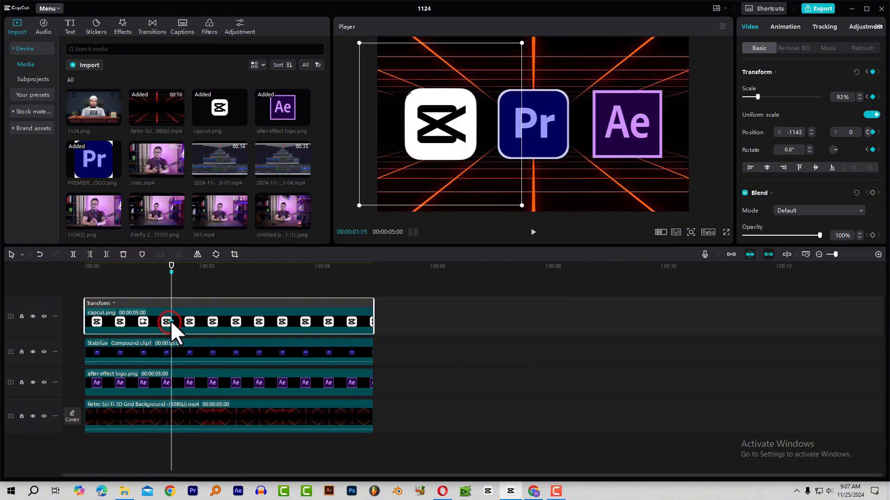
click(143, 274)
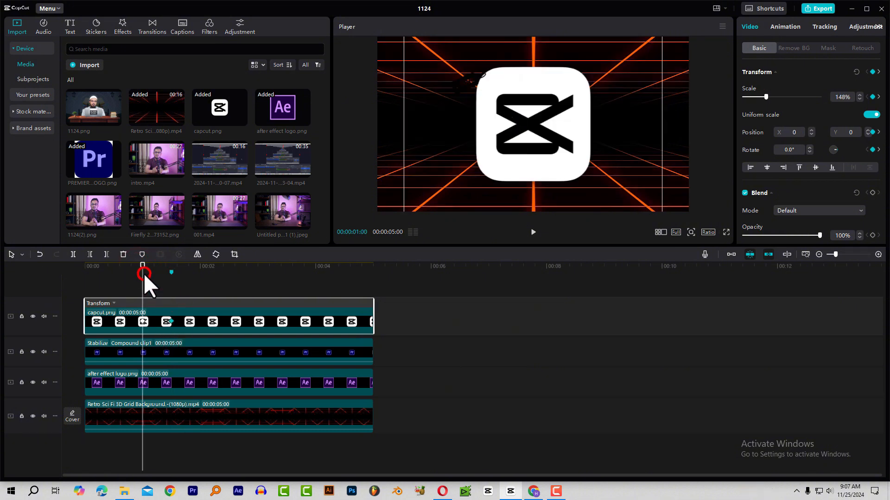
Reapply the Quad Ease curve to the moved keyframe at 00:00:01:15.
right_click(170, 321)
click(184, 330)
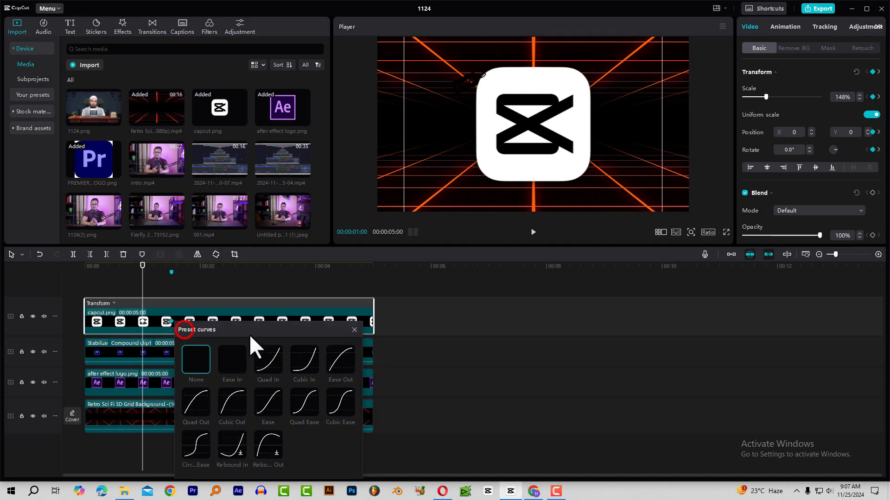
click(304, 400)
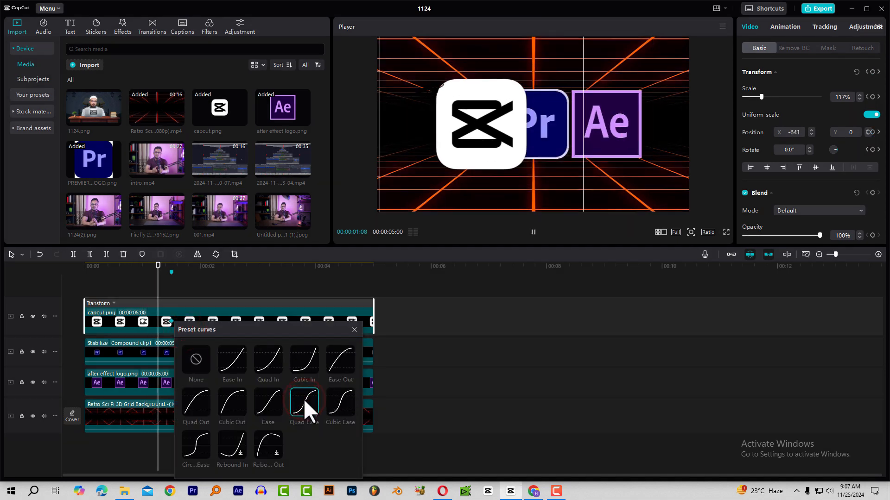
click(354, 330)
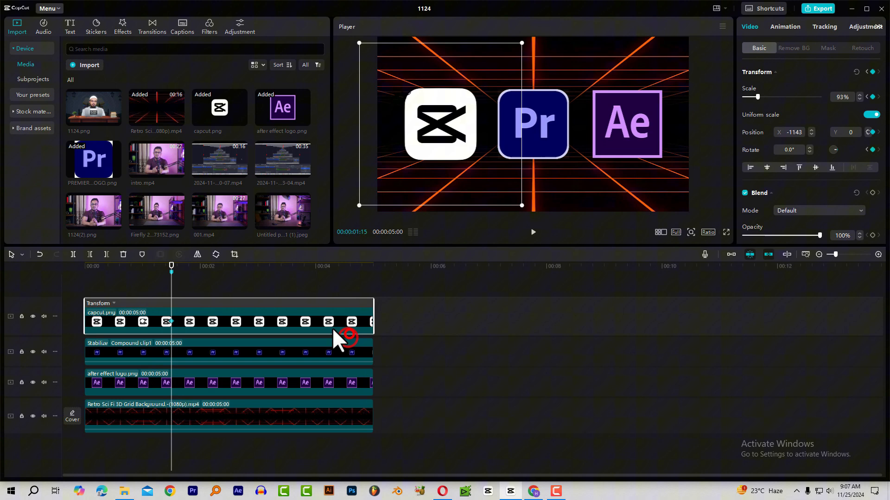
click(143, 274)
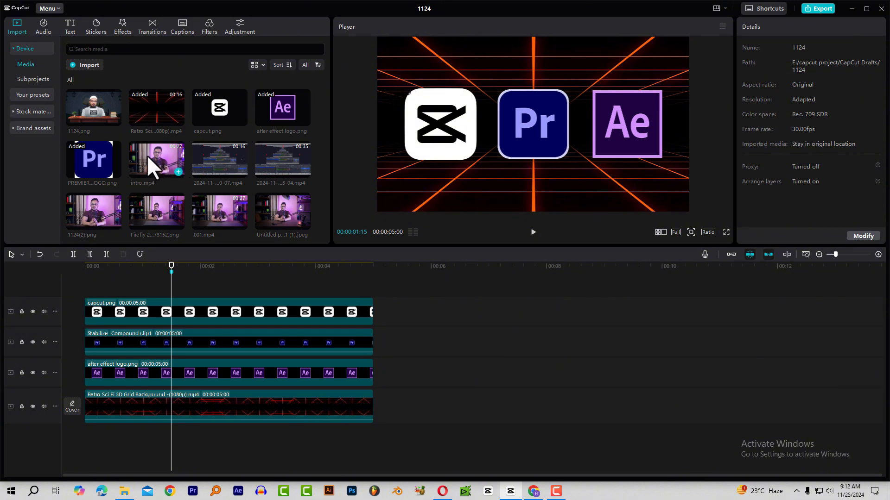
Add intro.mp4 after the logos, offset a copy on the track above, and drag Blur onto the lower clip.
drag(149, 156, 413, 398)
click(424, 268)
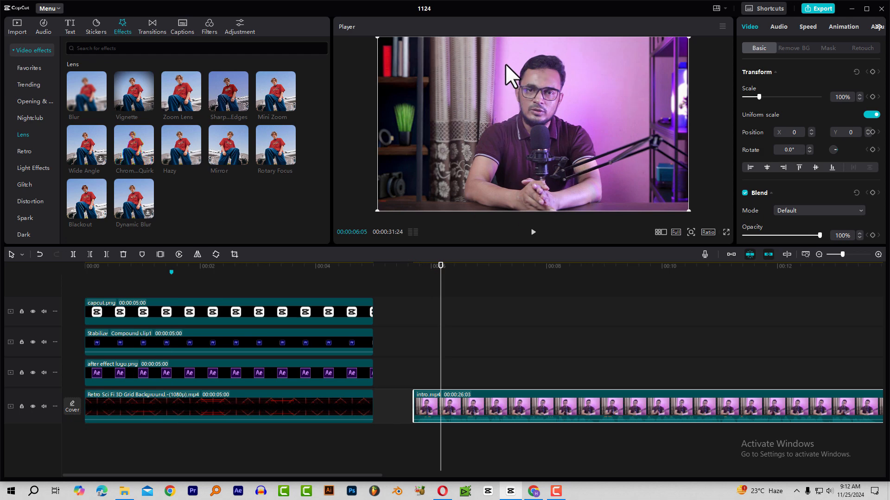
click(437, 271)
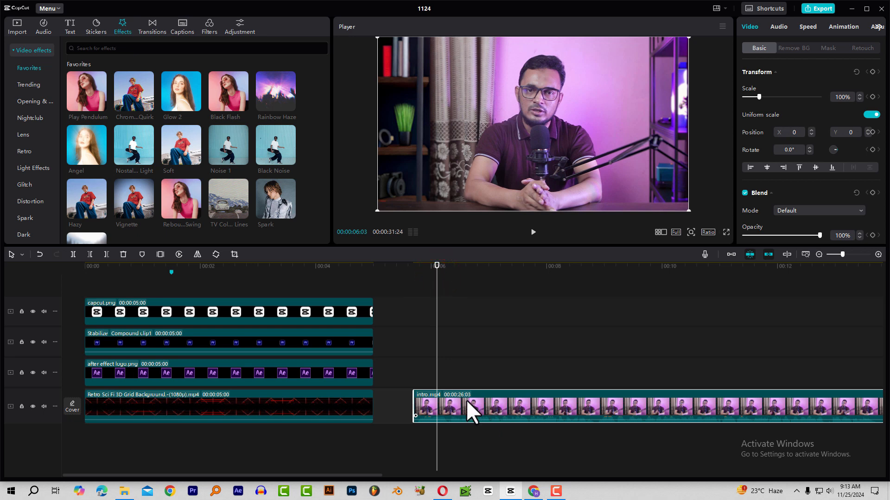
drag(479, 403, 482, 368)
click(477, 268)
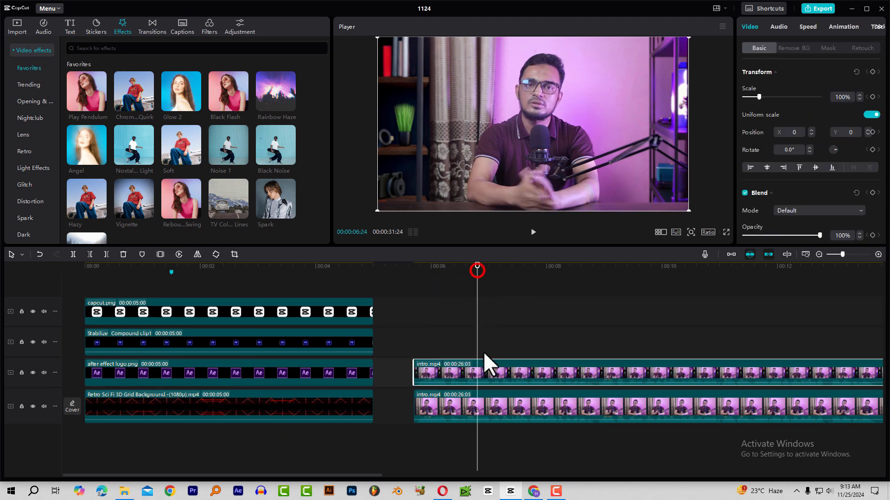
click(491, 413)
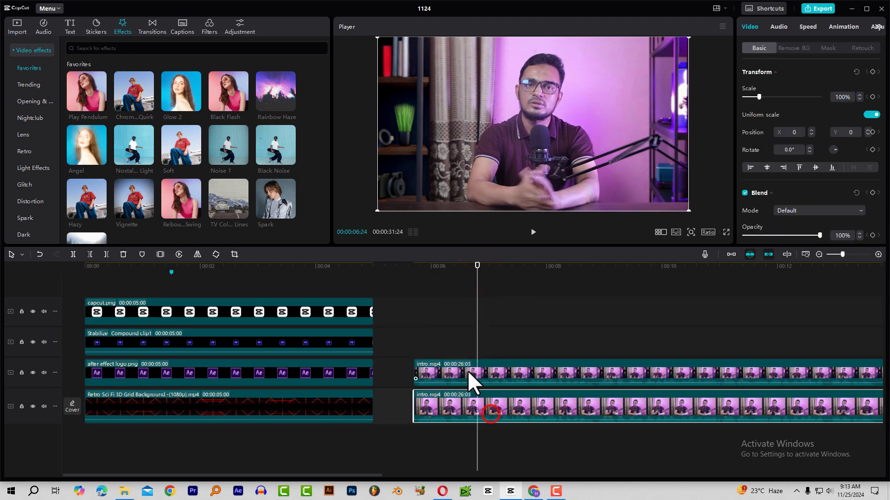
drag(483, 371, 581, 374)
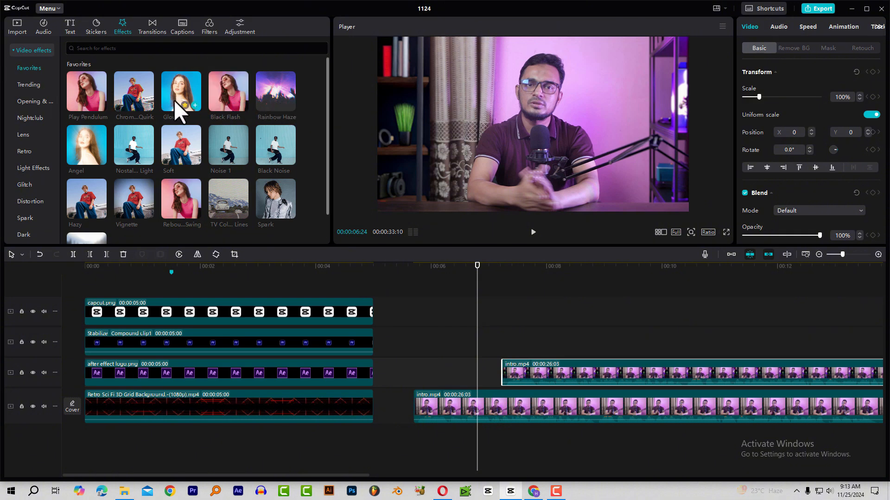
scroll(174, 110, down, 1)
drag(79, 215, 489, 405)
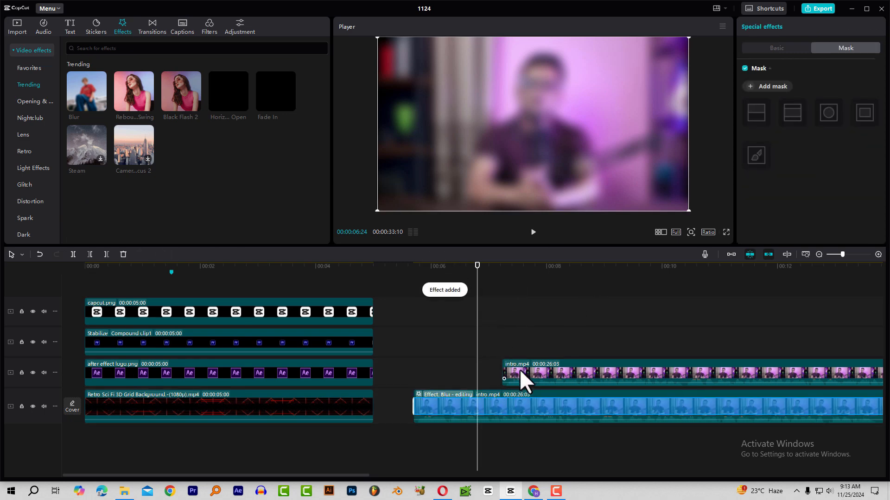
Apply Blur to the lower clip and a 926 × 930 Circle mask, feather 8, to the top clip.
drag(519, 368, 428, 371)
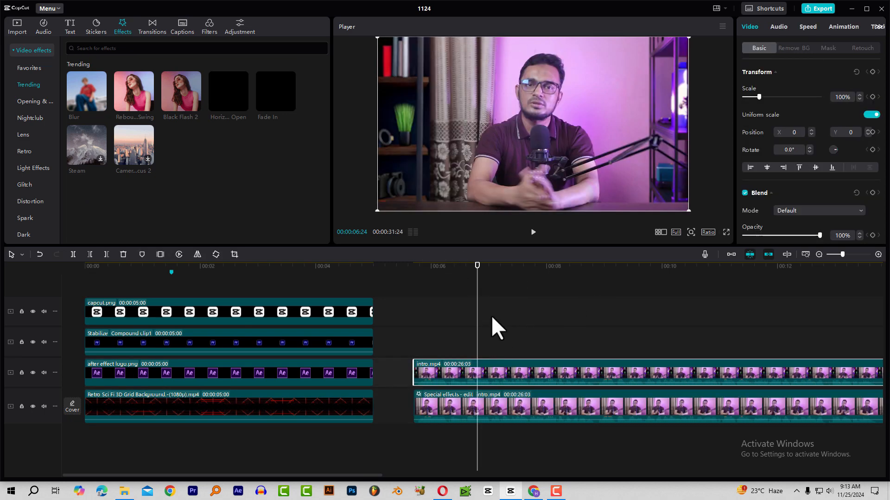
click(821, 45)
click(861, 97)
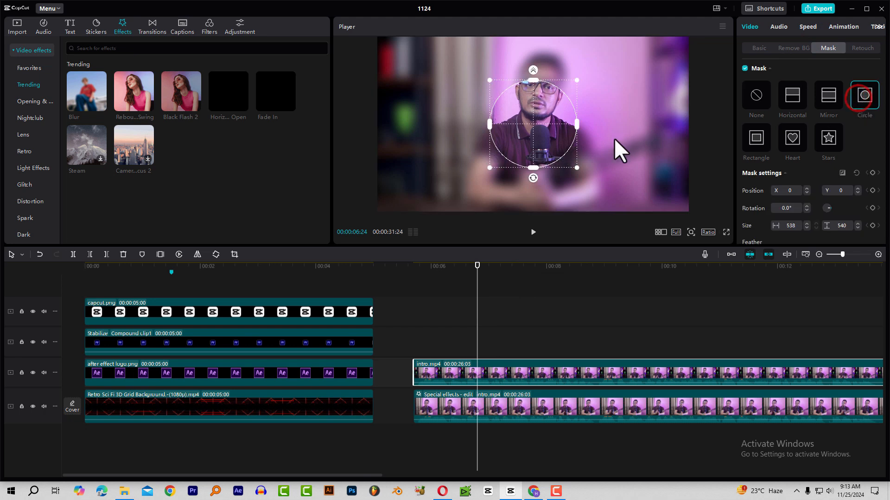
drag(577, 168, 608, 200)
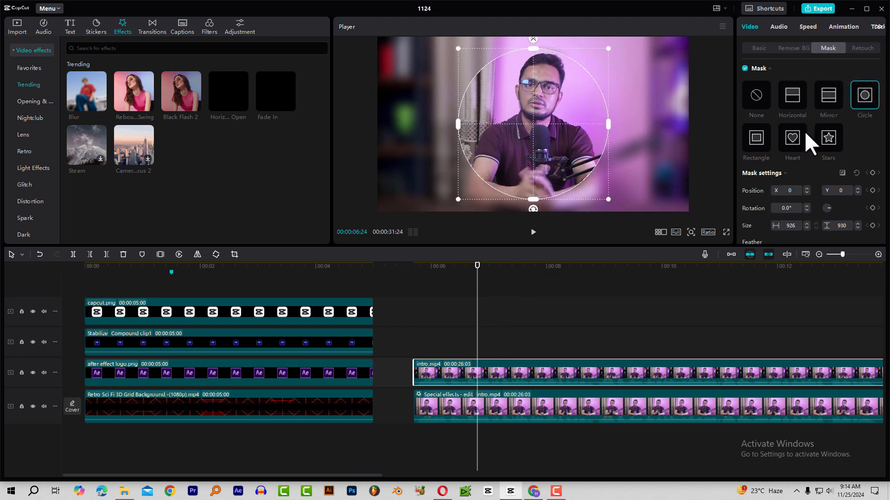
scroll(797, 206, down, 1)
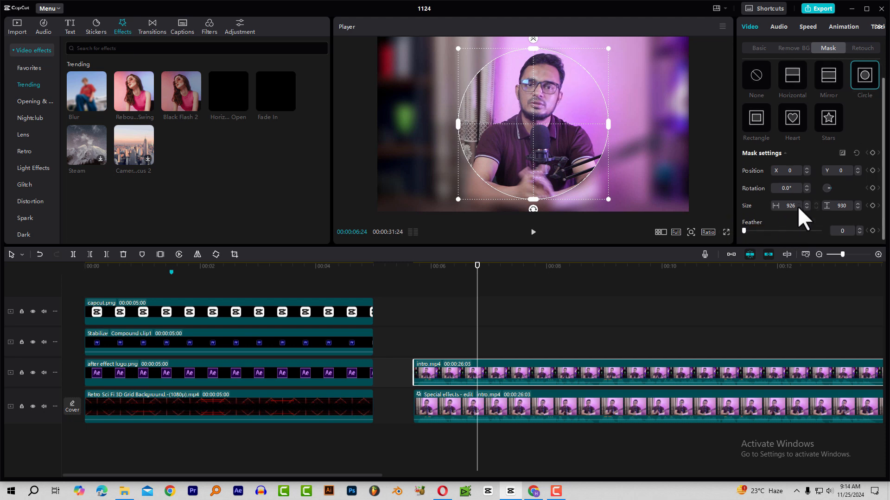
drag(747, 227, 751, 230)
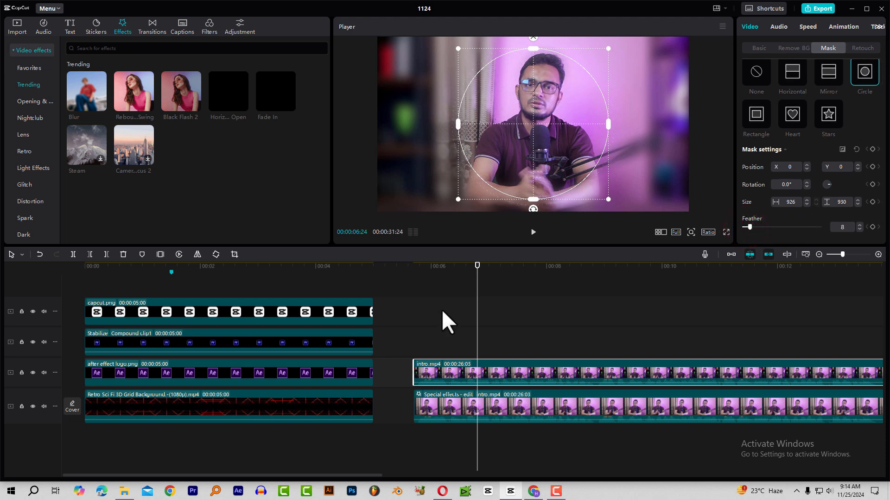
Move the playhead between 06:13 and 06:26 to check the sharp masked centre.
click(458, 372)
drag(441, 265, 456, 278)
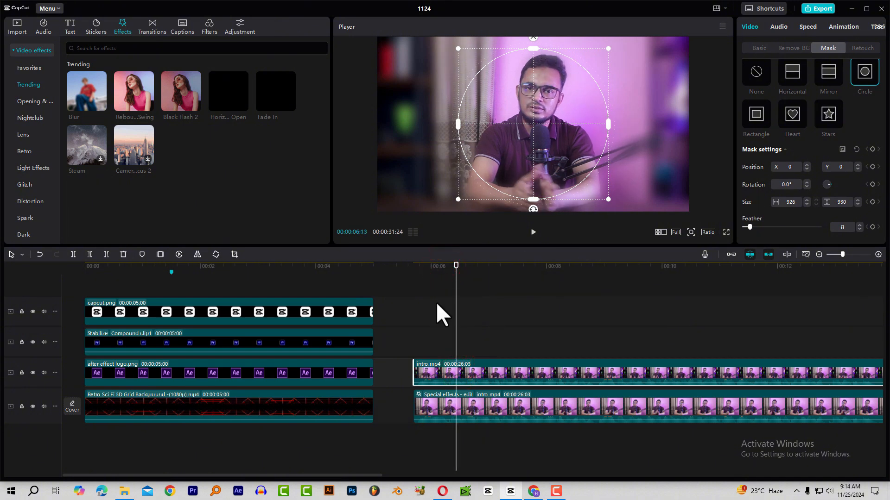
click(481, 328)
click(481, 265)
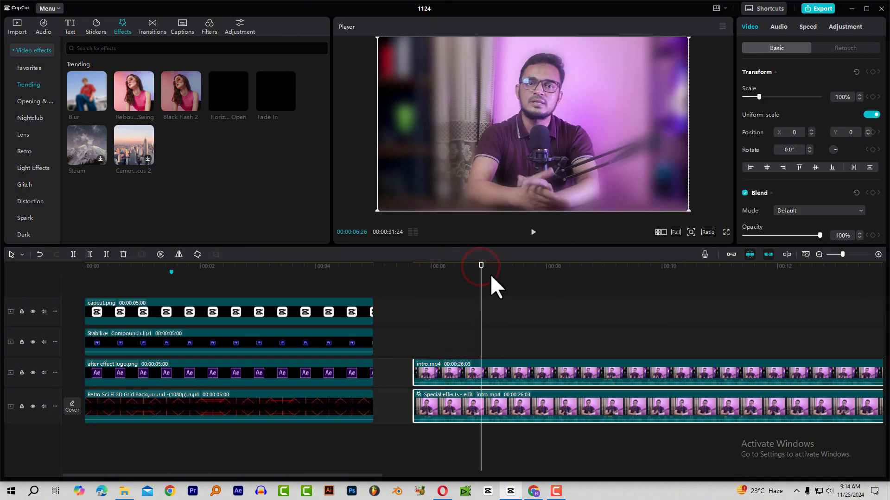
Delete both intro.mp4 test clips from the timeline.
click(504, 348)
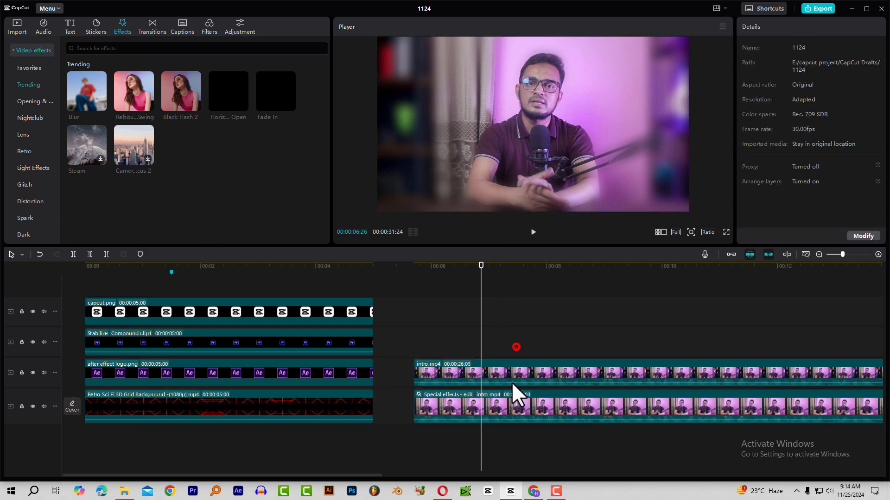
click(511, 382)
key(Delete)
click(204, 268)
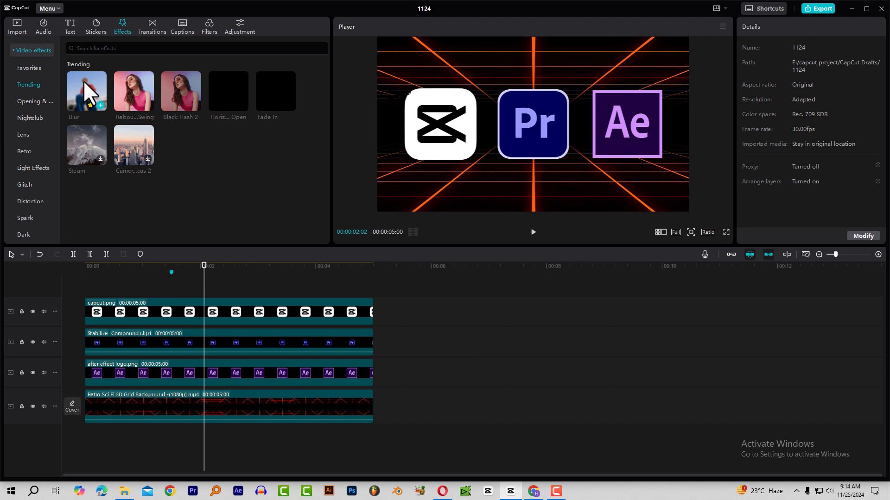
Add a Blur effect on its own track, extended to the 5-second mark over the logos.
drag(85, 83, 83, 296)
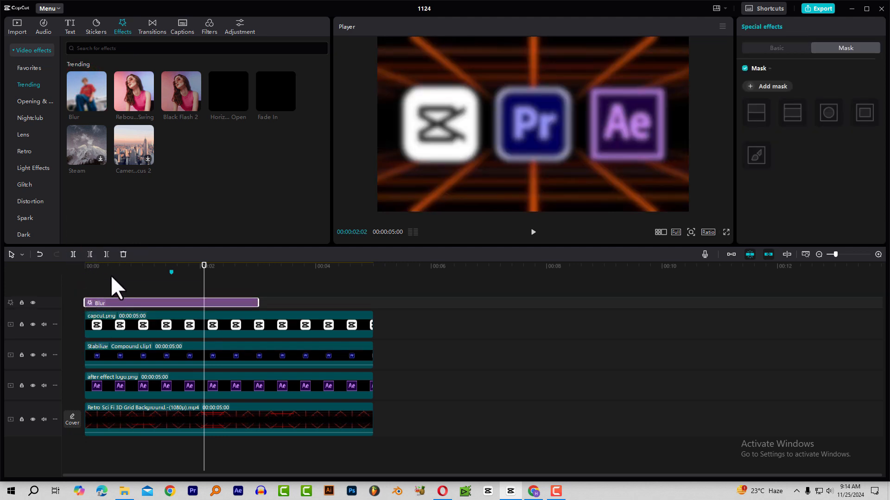
click(112, 272)
drag(258, 303, 374, 304)
click(275, 303)
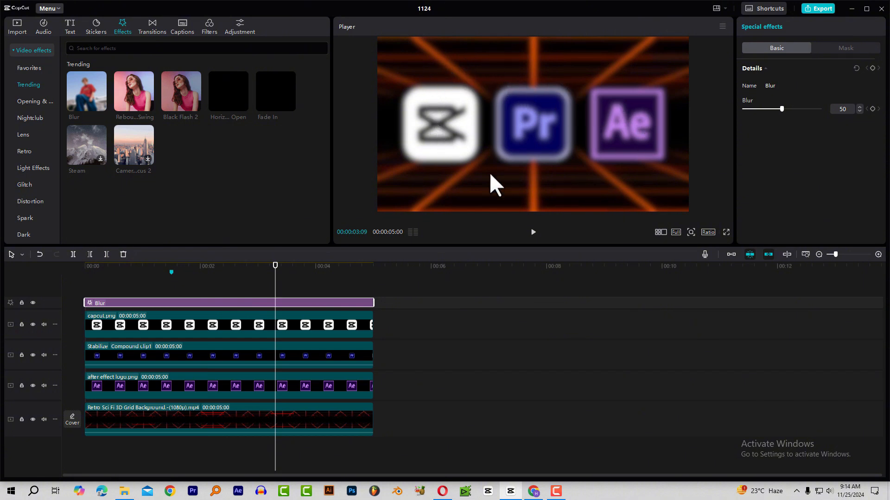
Select the Blur effect and bring up its mask options, then undo the last change.
click(238, 302)
click(846, 46)
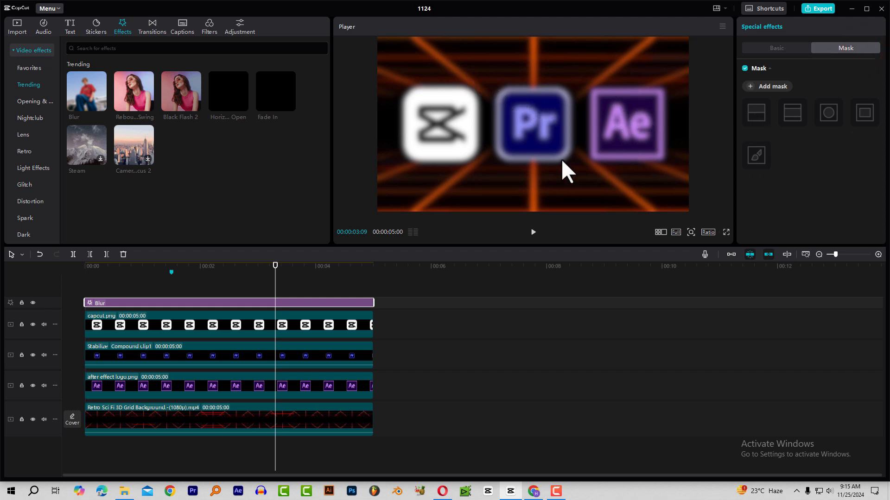
key(ctrl+z)
Give the Blur effect a Circle mask enlarged around the Pr logo.
click(762, 88)
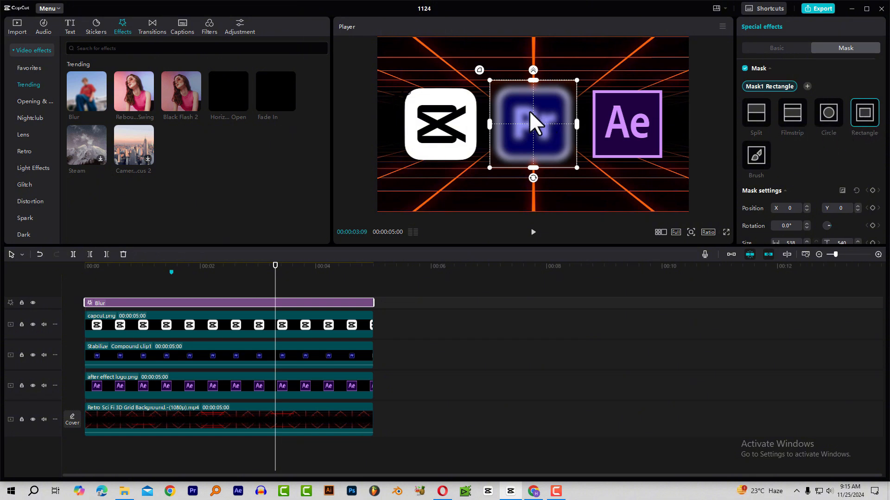
click(833, 115)
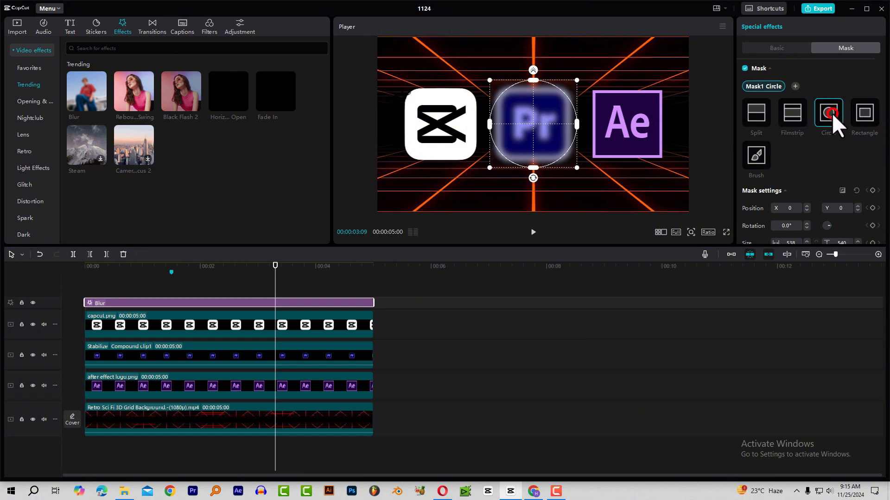
drag(576, 168, 602, 191)
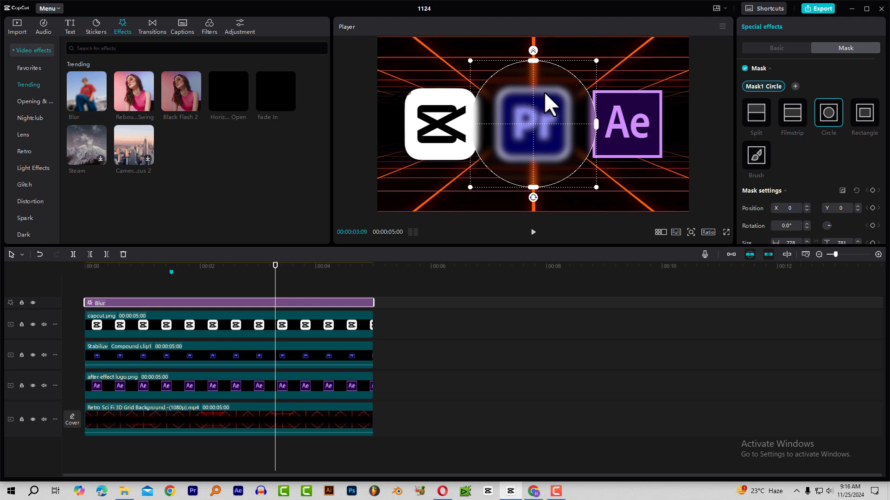
Invert the circle mask with feather 41, then play the preview from the start.
mouse_move(784, 91)
click(842, 192)
scroll(817, 171, down, 2)
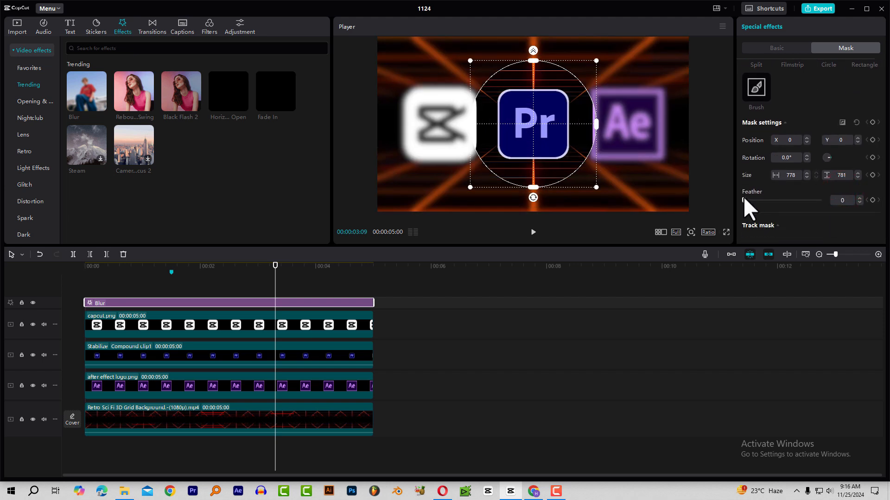
drag(744, 200, 775, 199)
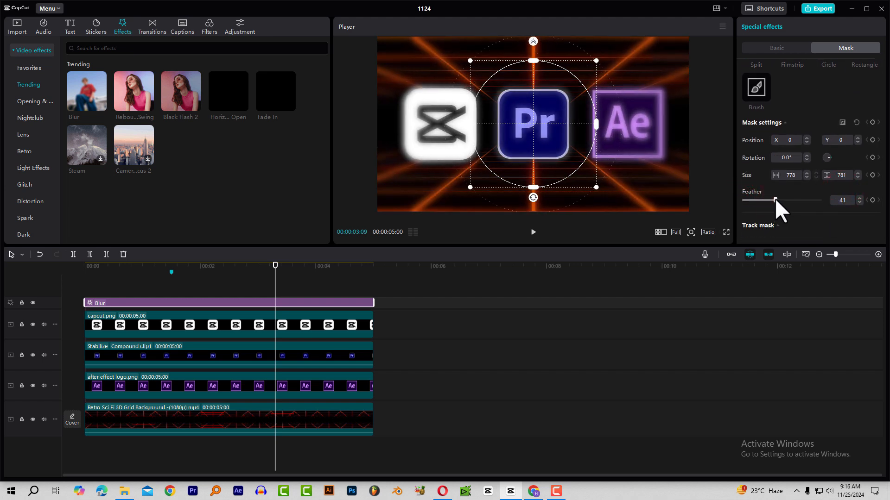
drag(203, 267, 90, 273)
key(space)
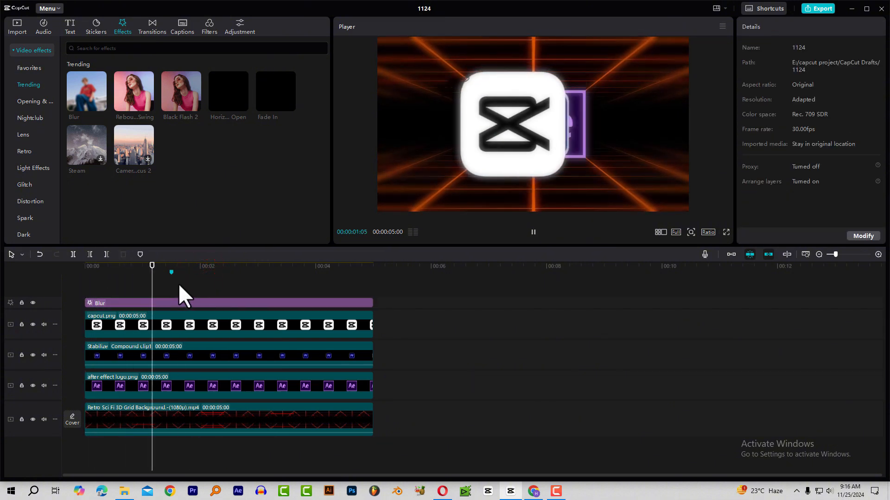
click(193, 302)
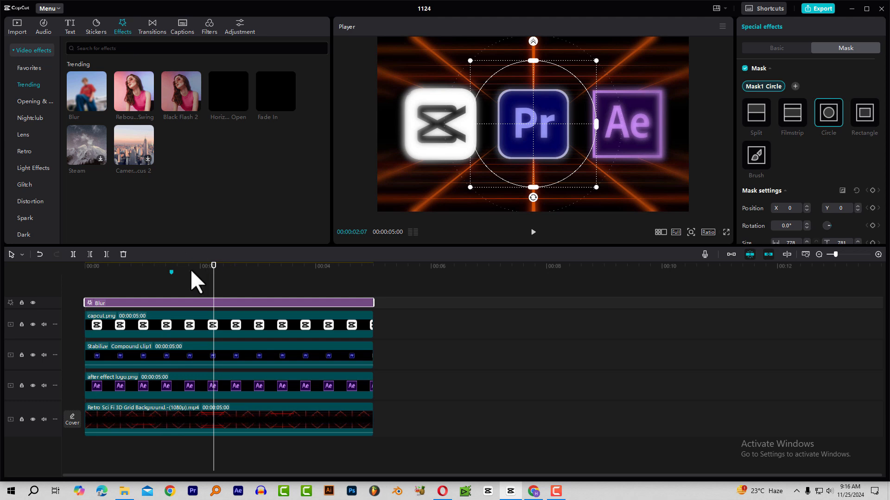
drag(173, 265, 185, 268)
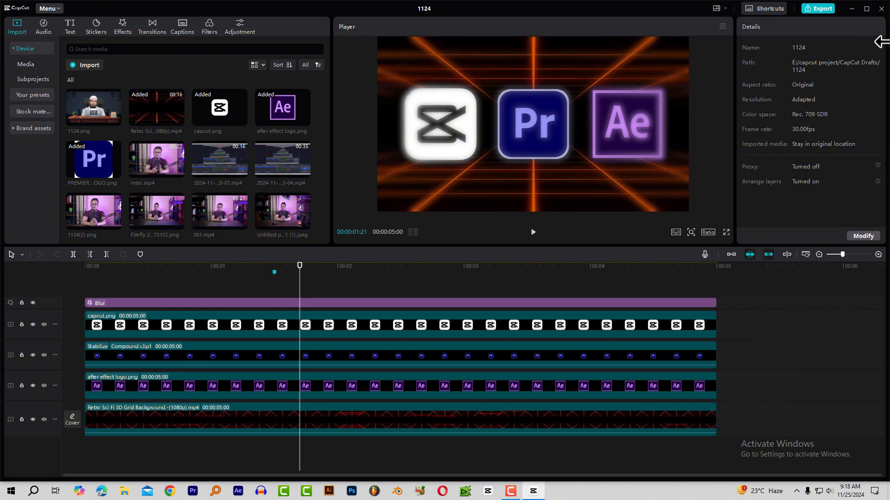
Close the editor and check Settings > Version for updates, confirming 5.2.0 beta is latest.
click(881, 10)
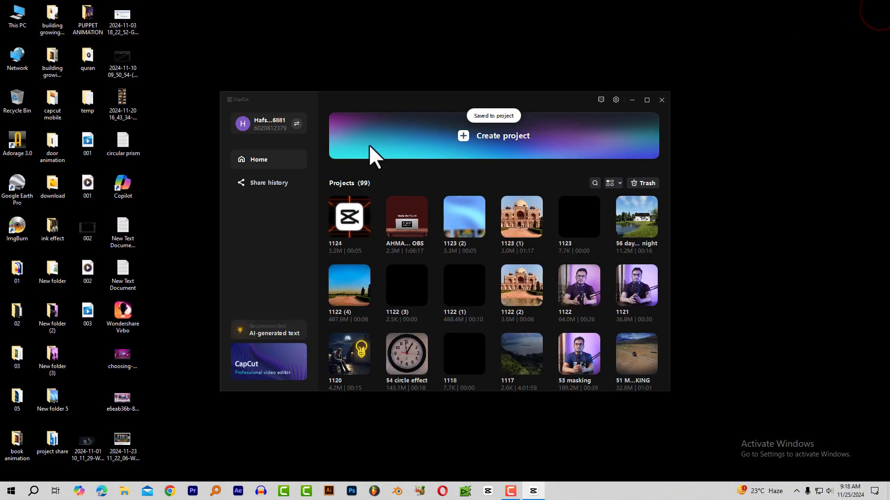
click(615, 99)
click(600, 181)
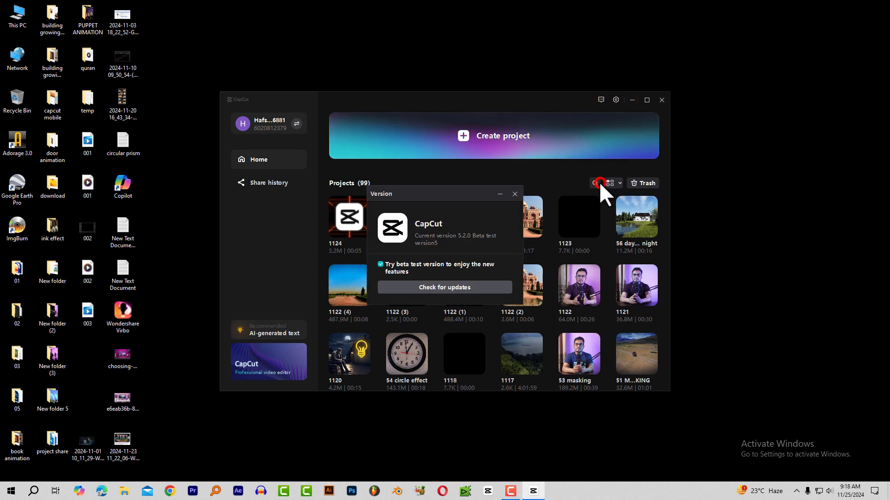
click(448, 287)
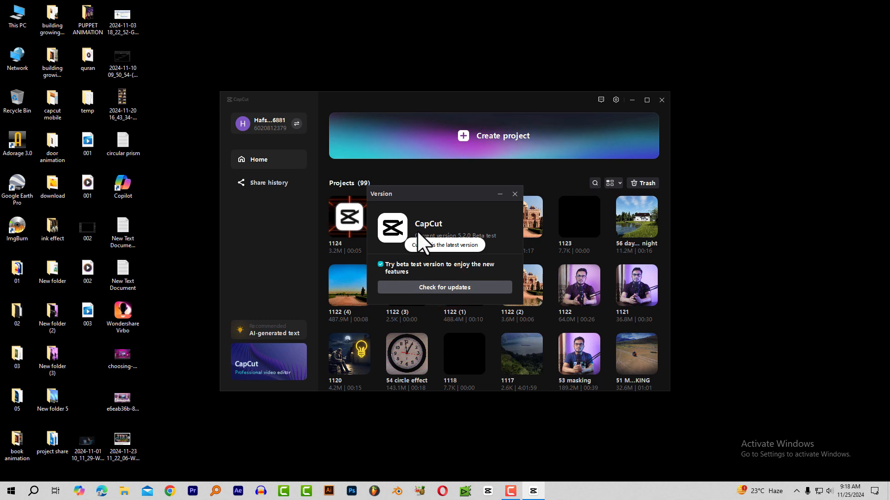
click(445, 281)
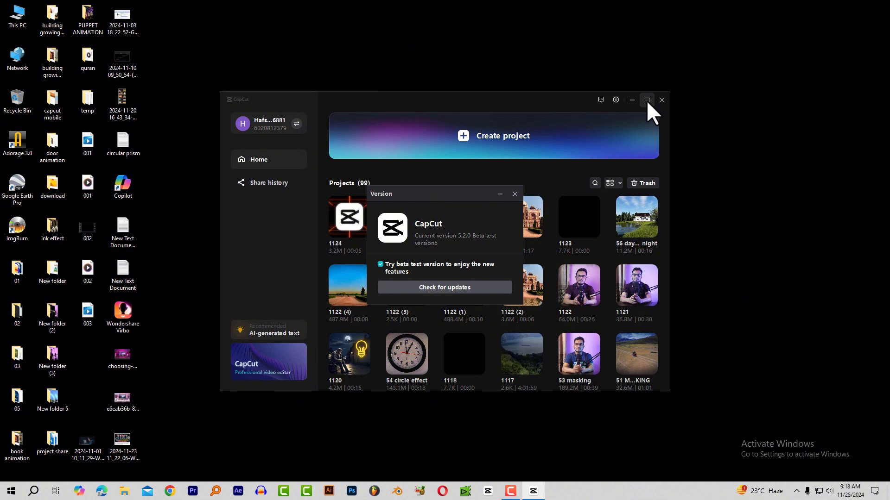
click(514, 193)
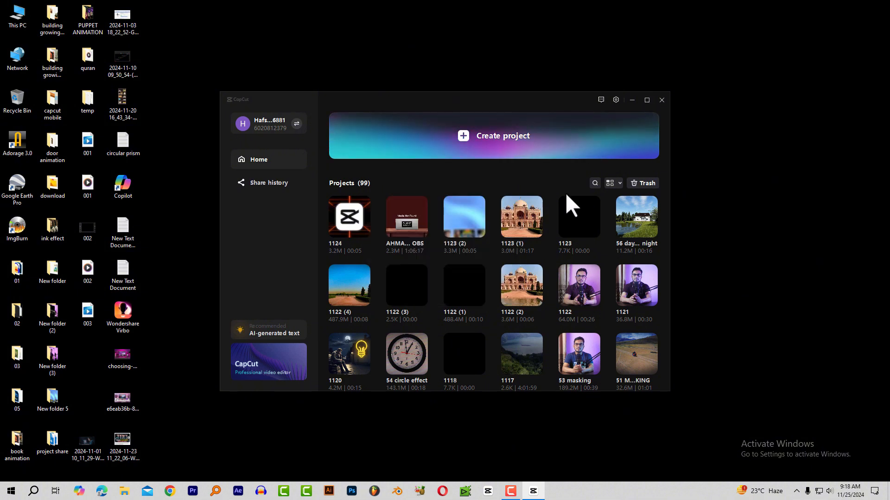